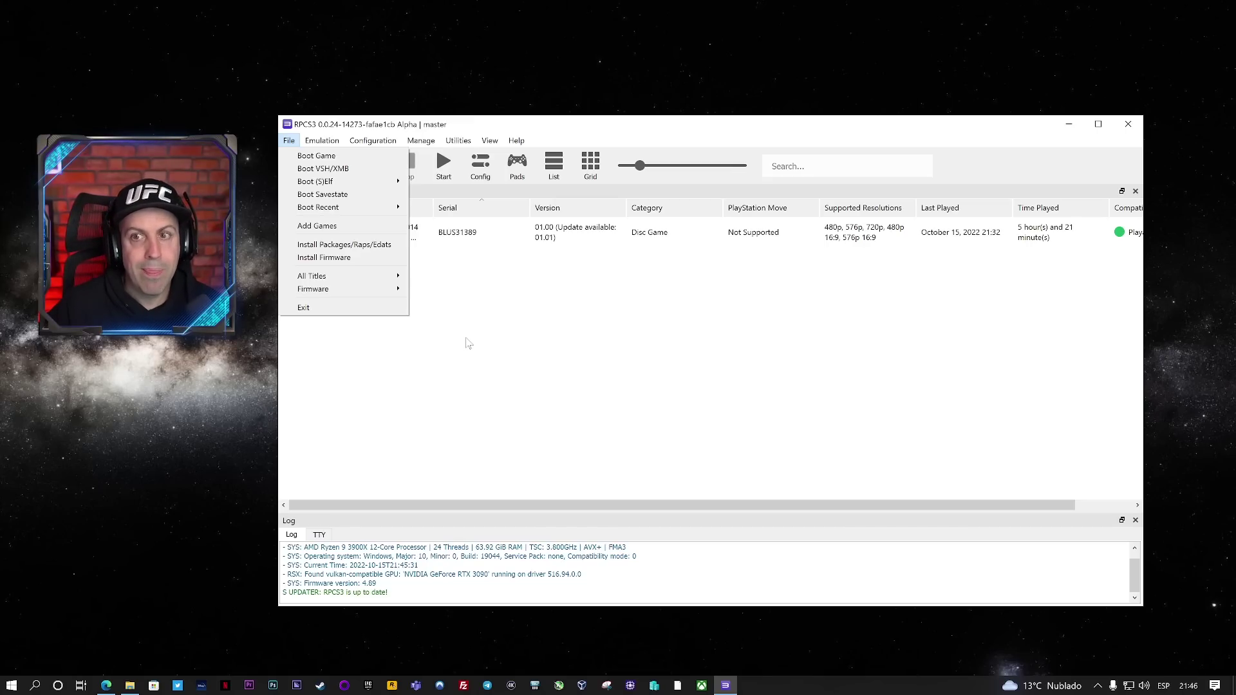
# Step: Open the gamepad settings for Player 1
pyautogui.click(520, 344)
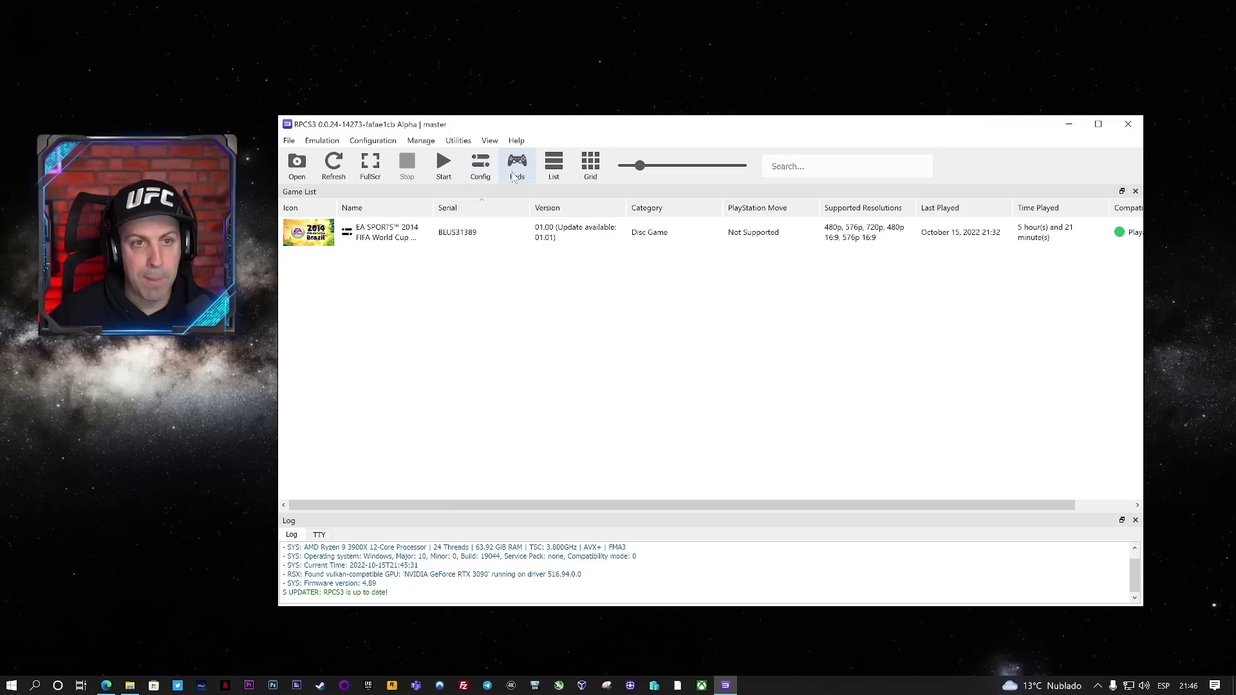
pyautogui.click(373, 141)
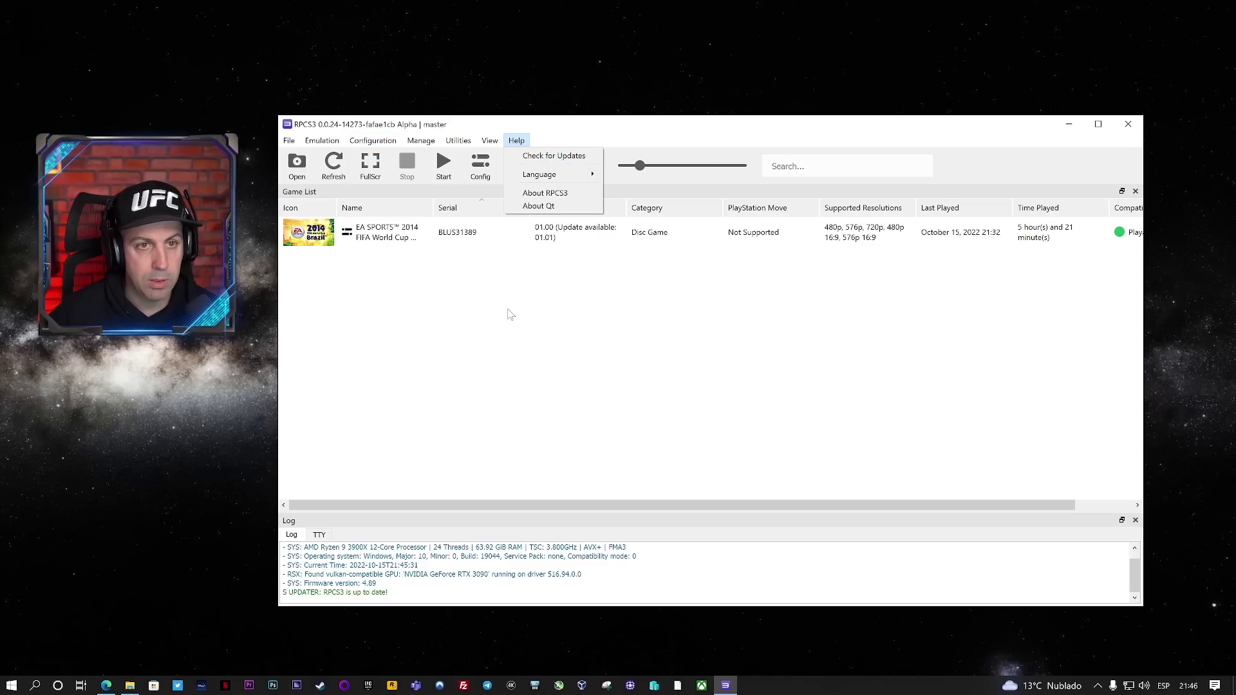
pyautogui.click(505, 175)
pyautogui.click(518, 166)
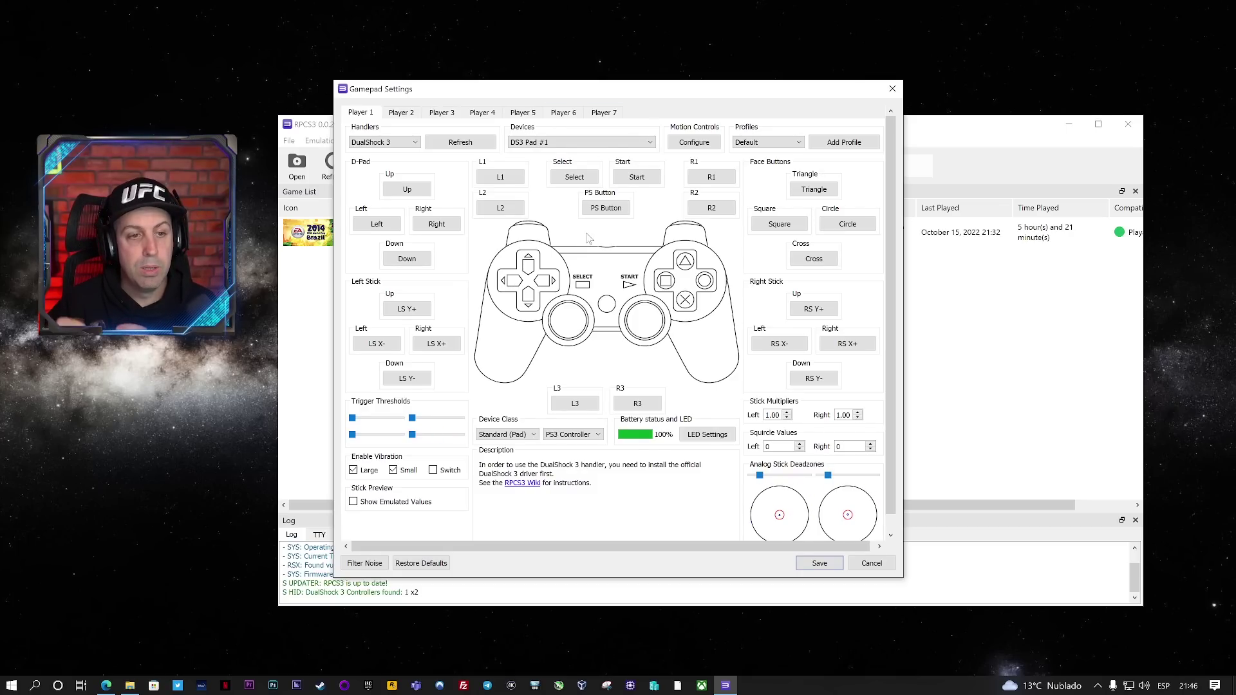
# Step: Switch to the browser and read the RPCS3 Quickstart guide's sections on firmware, game data, save data and game installation
pyautogui.click(129, 685)
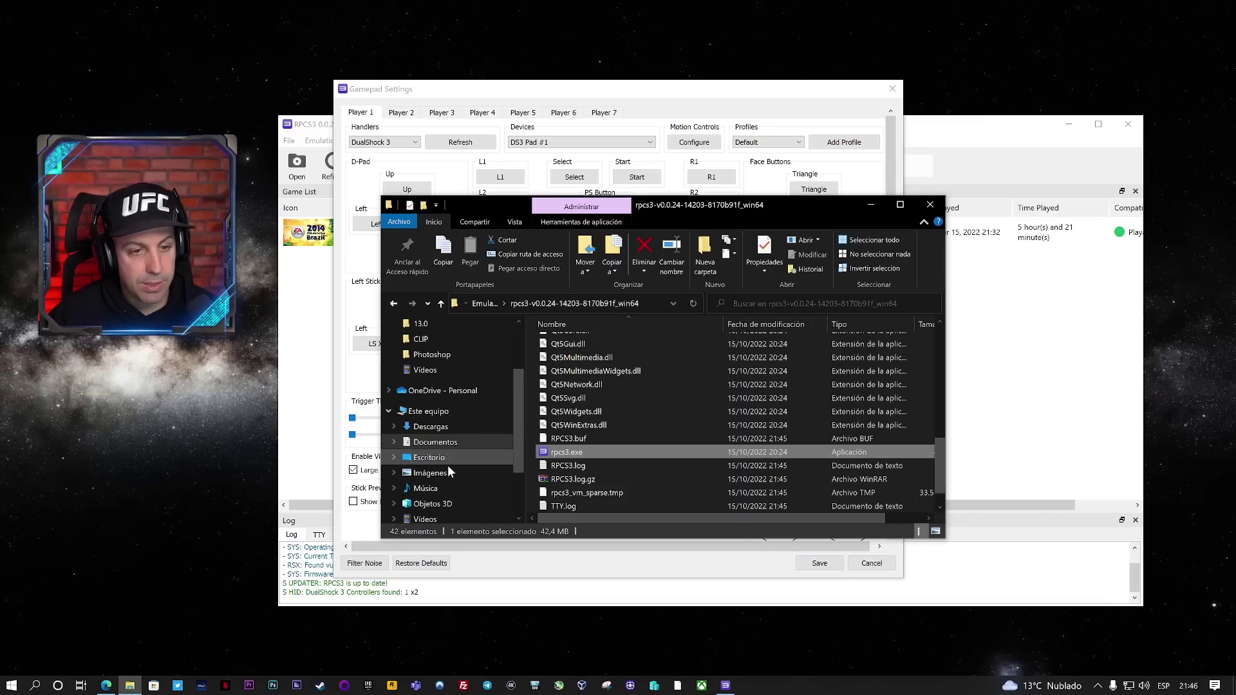
pyautogui.click(106, 685)
pyautogui.click(310, 9)
pyautogui.scroll(-3, 612, 386)
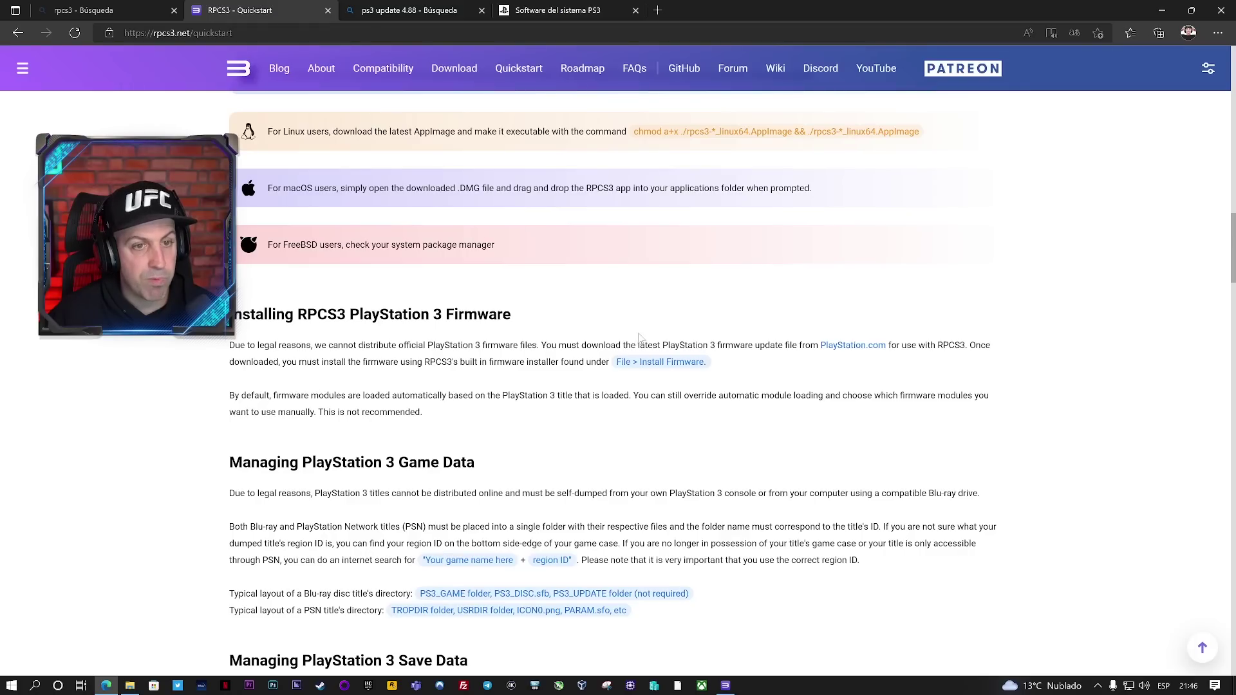
pyautogui.scroll(-3, 586, 444)
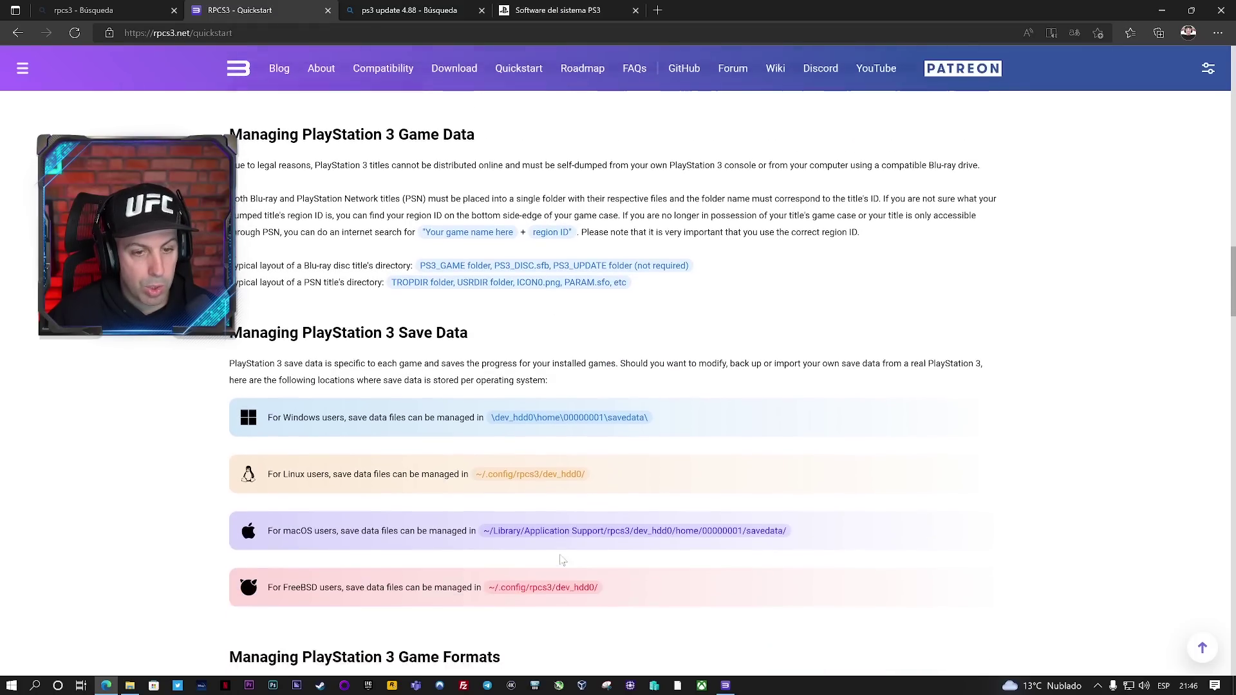
pyautogui.scroll(-6, 499, 563)
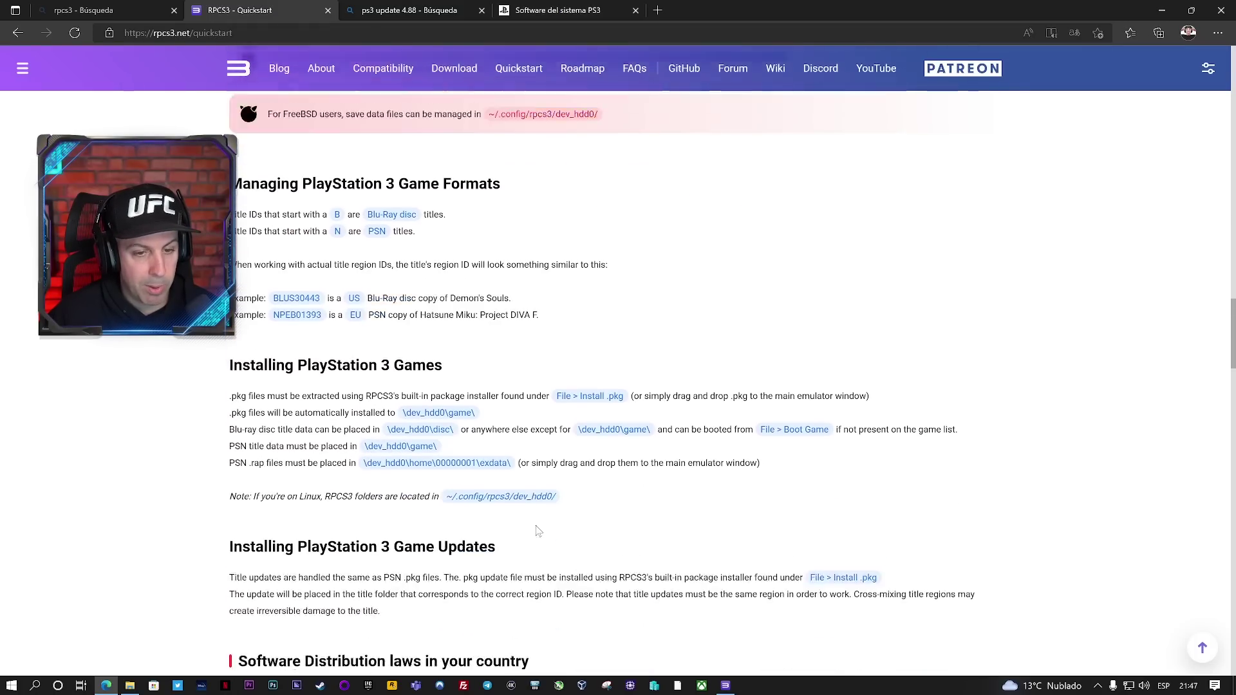
pyautogui.scroll(15, 612, 386)
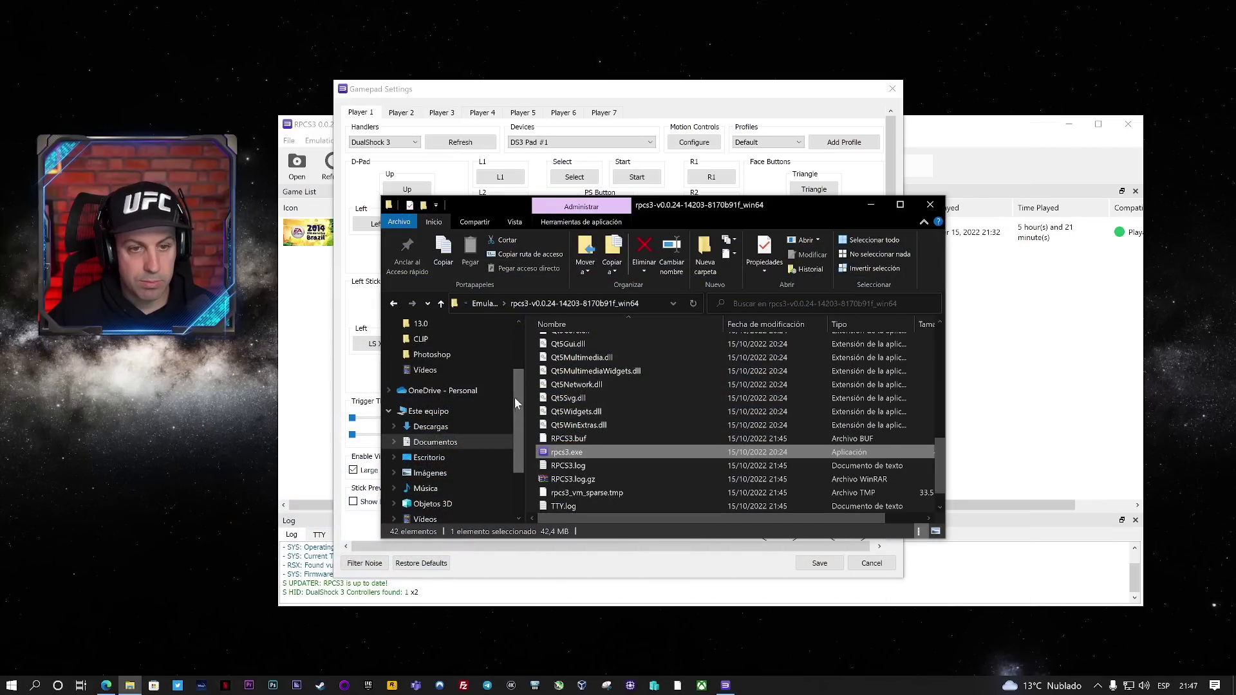
# Step: Locate DualShock_3_SCE_Wireless_Controller_Driver_v3.0.0.0.zip in PC\Programas\Emulador RPCS3 on drive E:, show its full name, and close the file browser
pyautogui.scroll(-2, 442, 438)
pyautogui.click(428, 467)
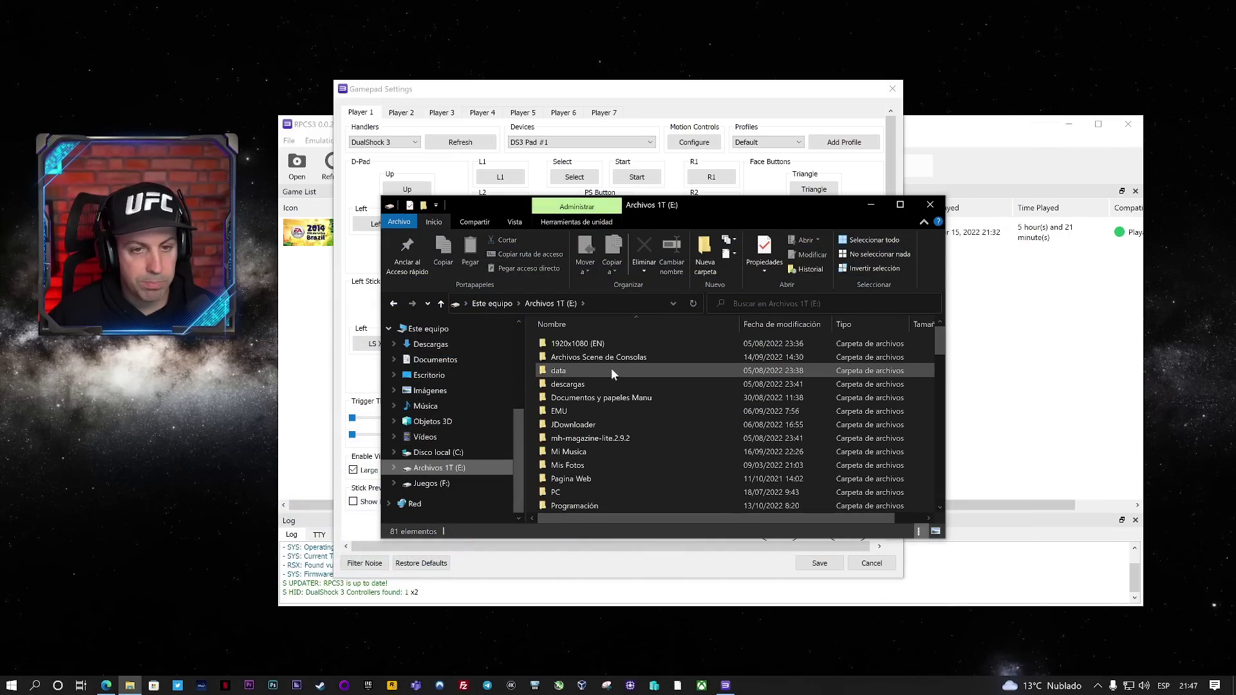
pyautogui.doubleClick(557, 492)
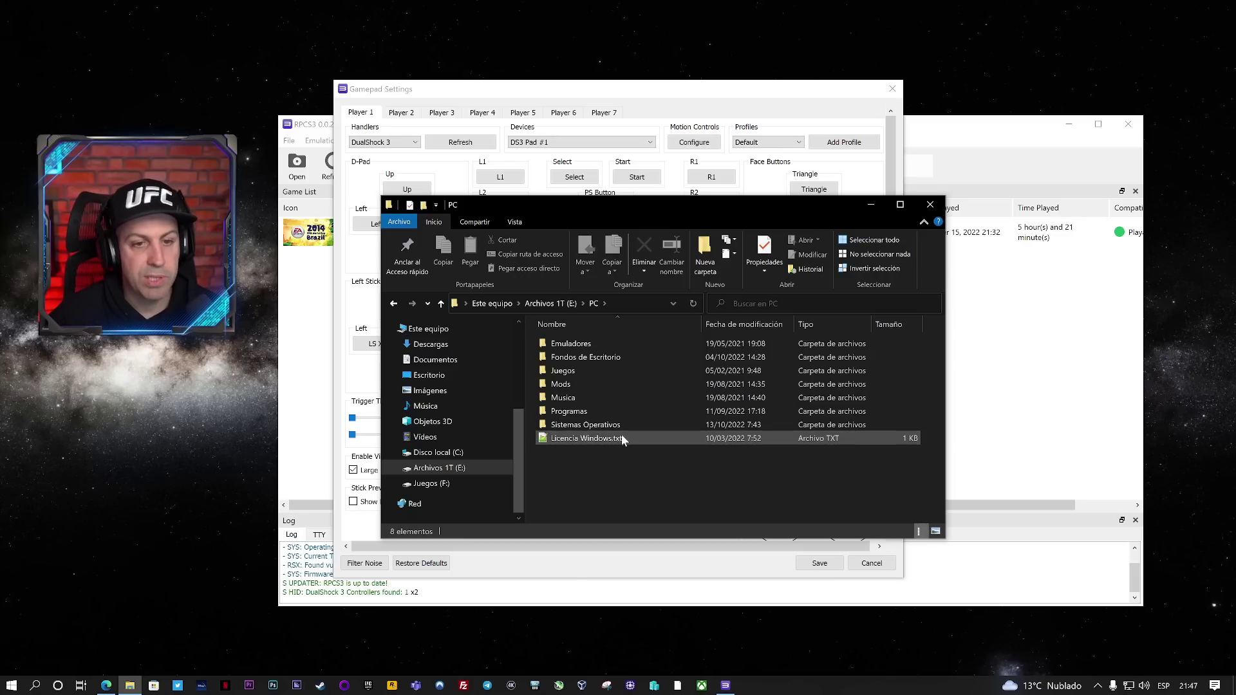
pyautogui.doubleClick(570, 412)
pyautogui.doubleClick(577, 385)
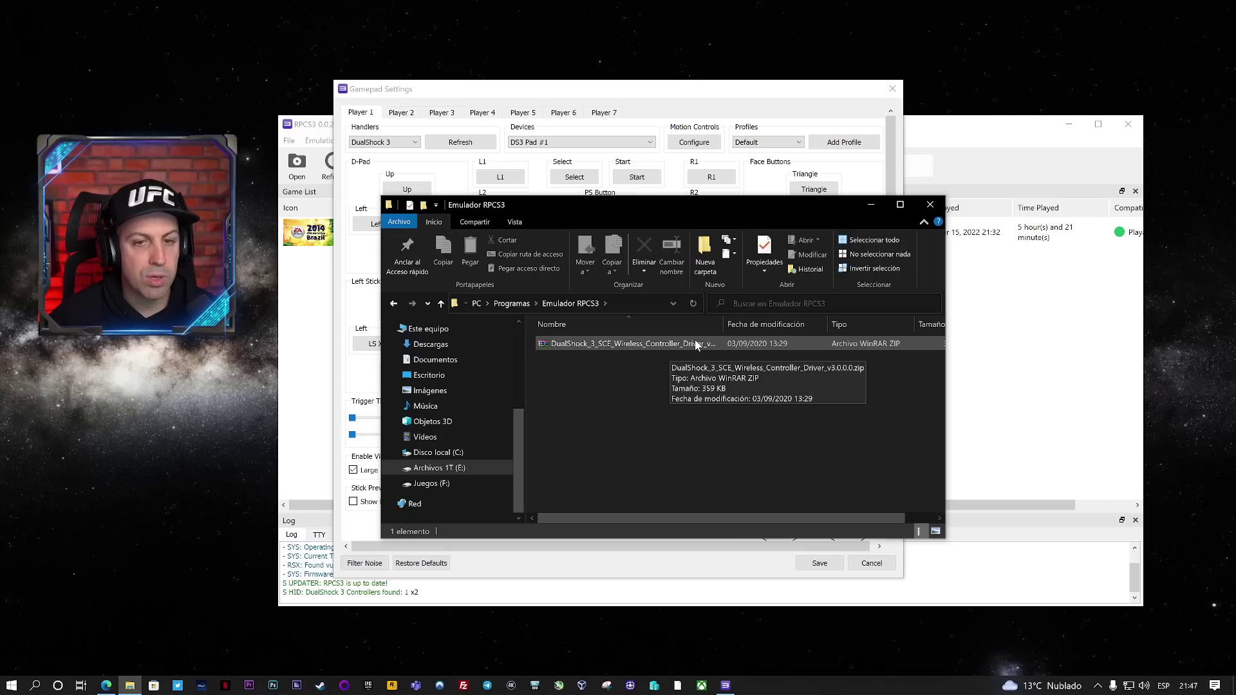
pyautogui.moveTo(723, 325); pyautogui.dragTo(790, 324)
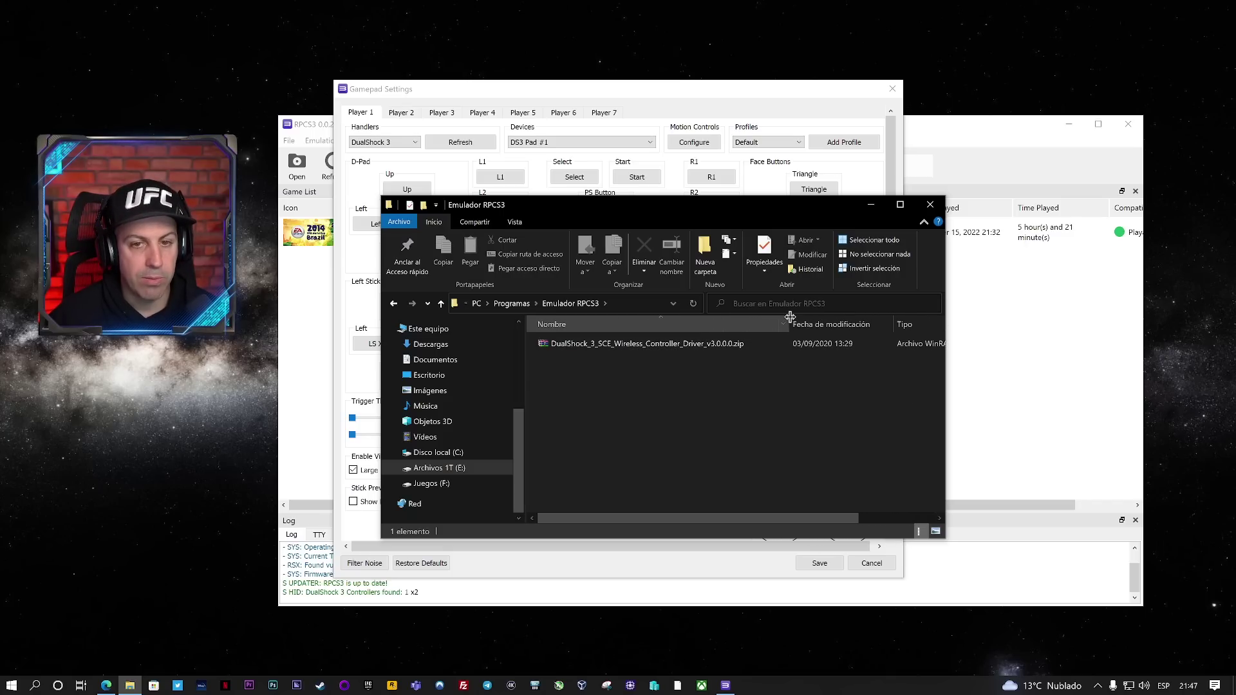
pyautogui.click(608, 343)
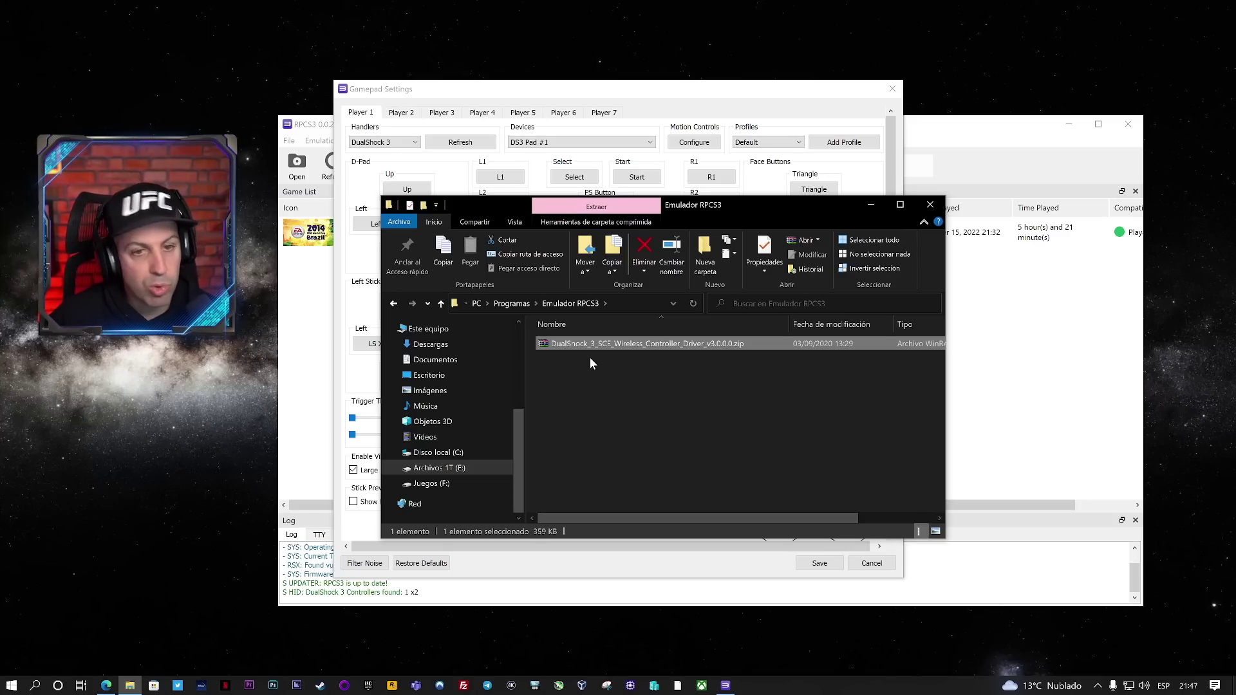
pyautogui.click(942, 204)
# Step: Examine the controller handlers available for Player 1, keep DualShock 3, and close the gamepad settings
pyautogui.click(403, 142)
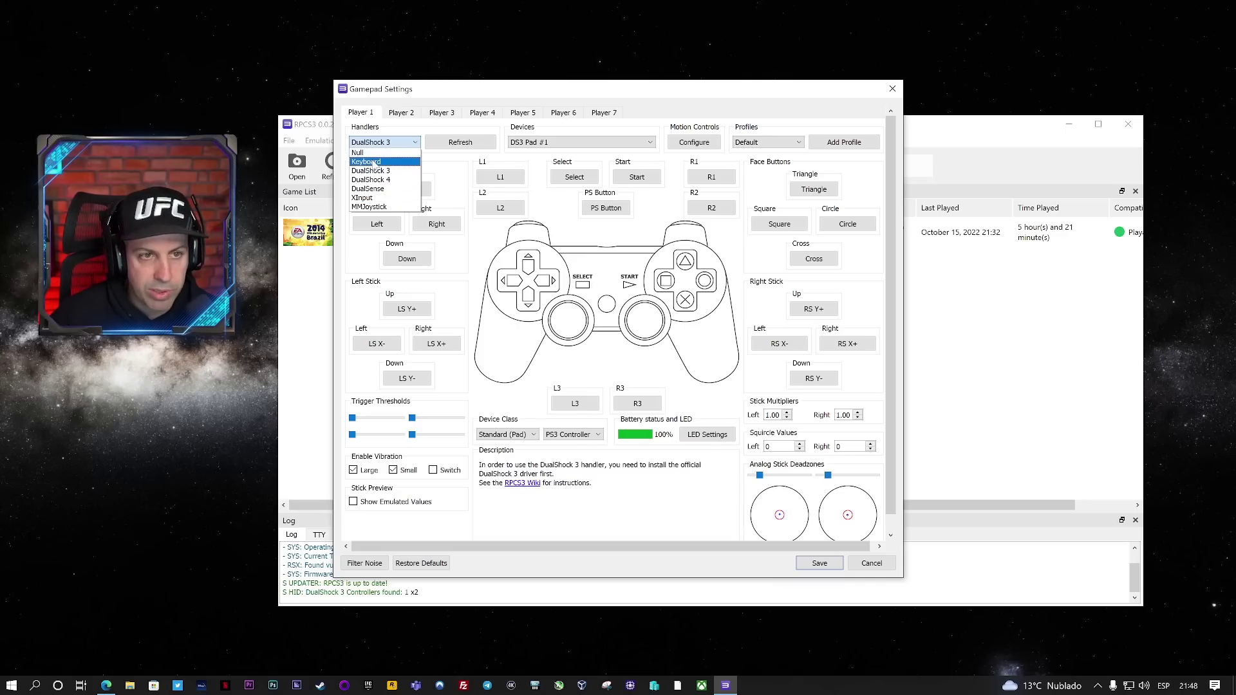
pyautogui.click(487, 225)
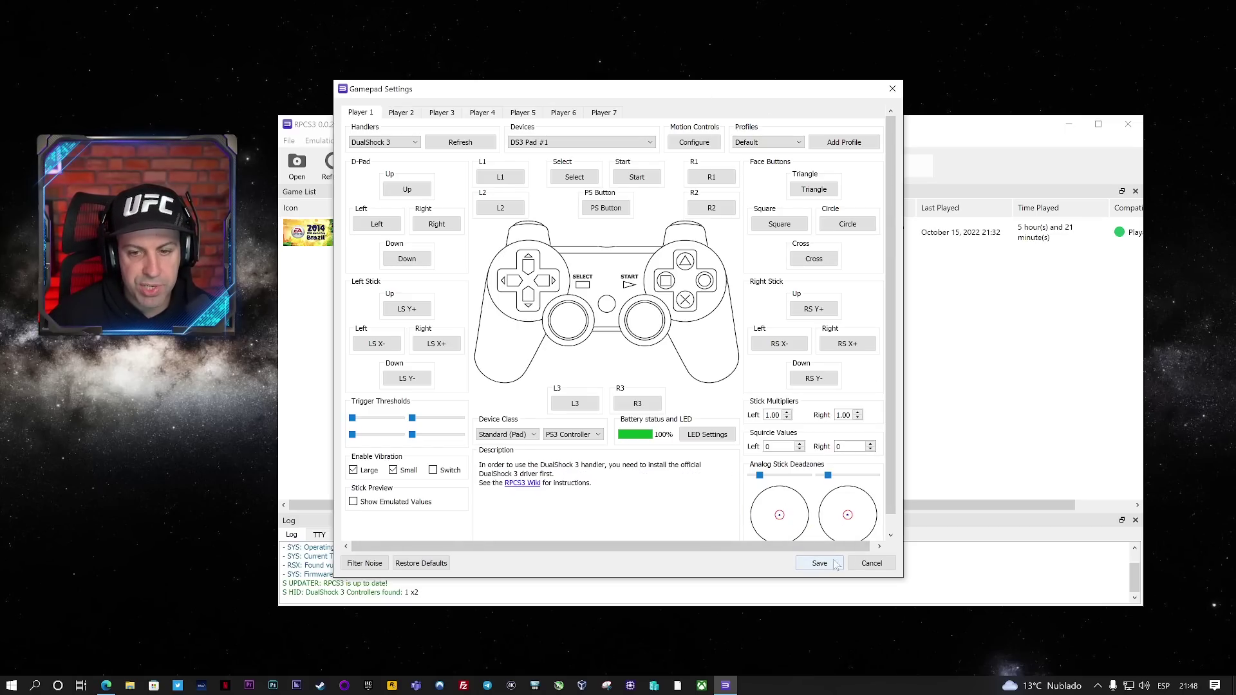
pyautogui.click(893, 88)
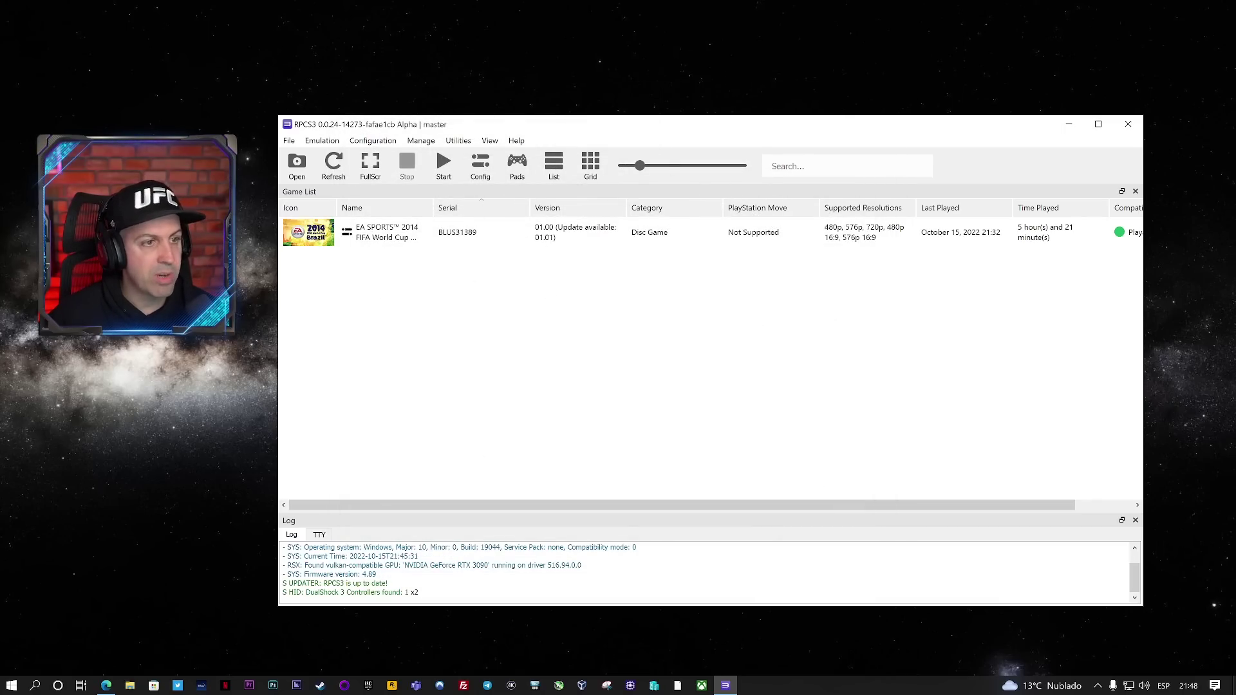
# Step: Check the compatibility status of the FIFA World Cup game in the RPCS3 game list
pyautogui.click(197, 484)
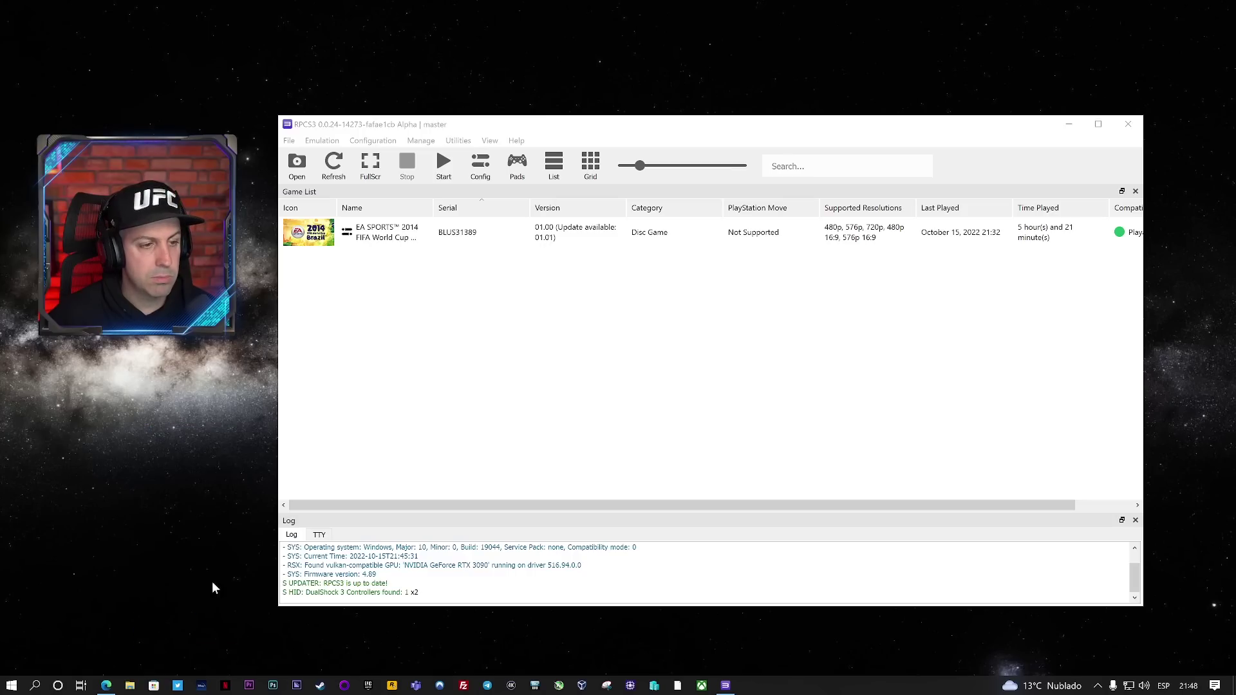
pyautogui.click(389, 308)
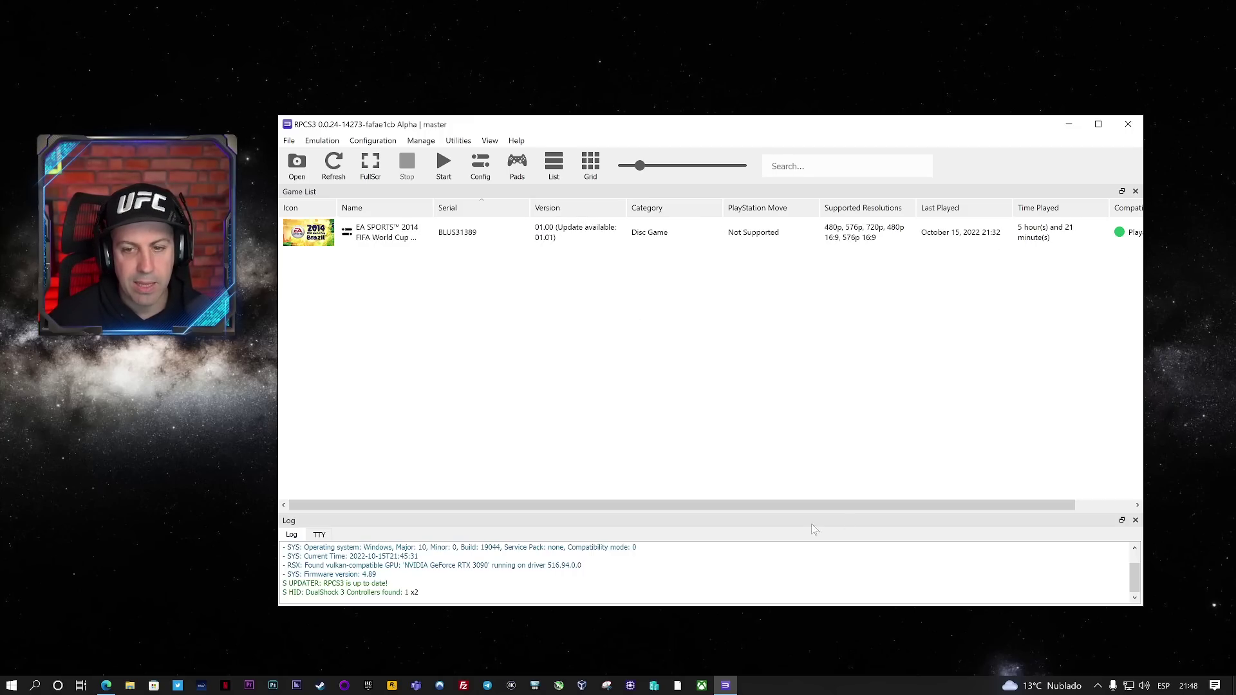
pyautogui.moveTo(813, 505); pyautogui.dragTo(870, 506)
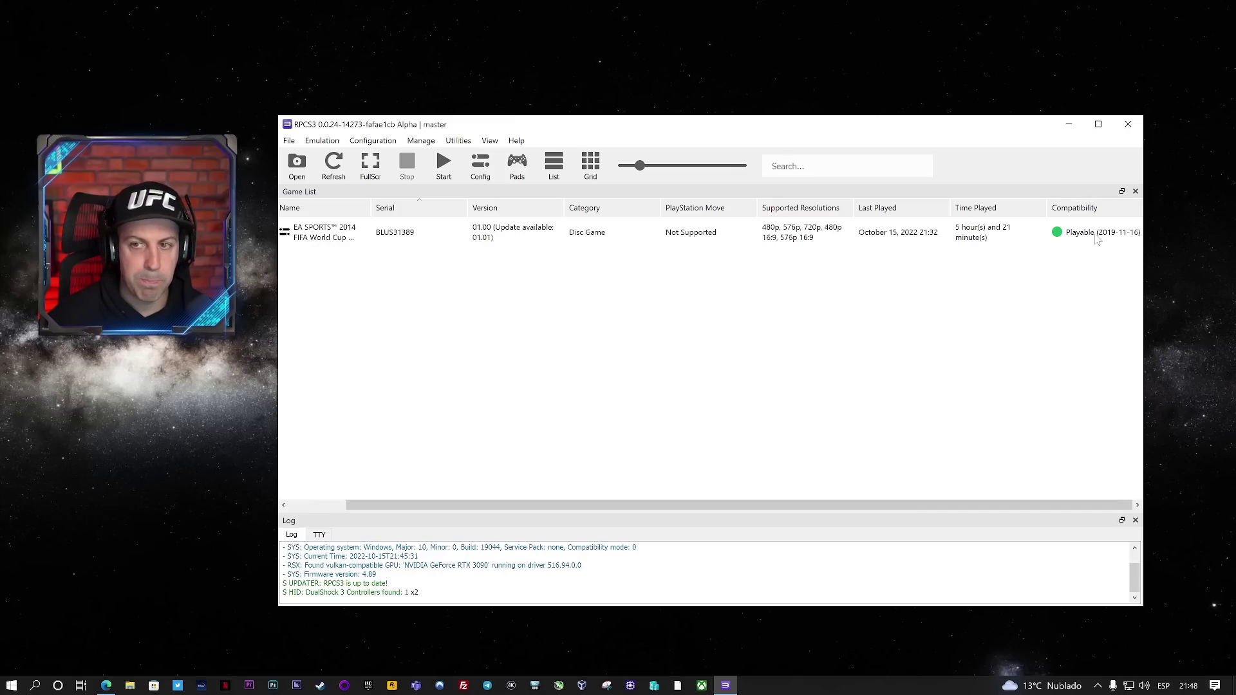
pyautogui.moveTo(489, 513); pyautogui.dragTo(431, 512)
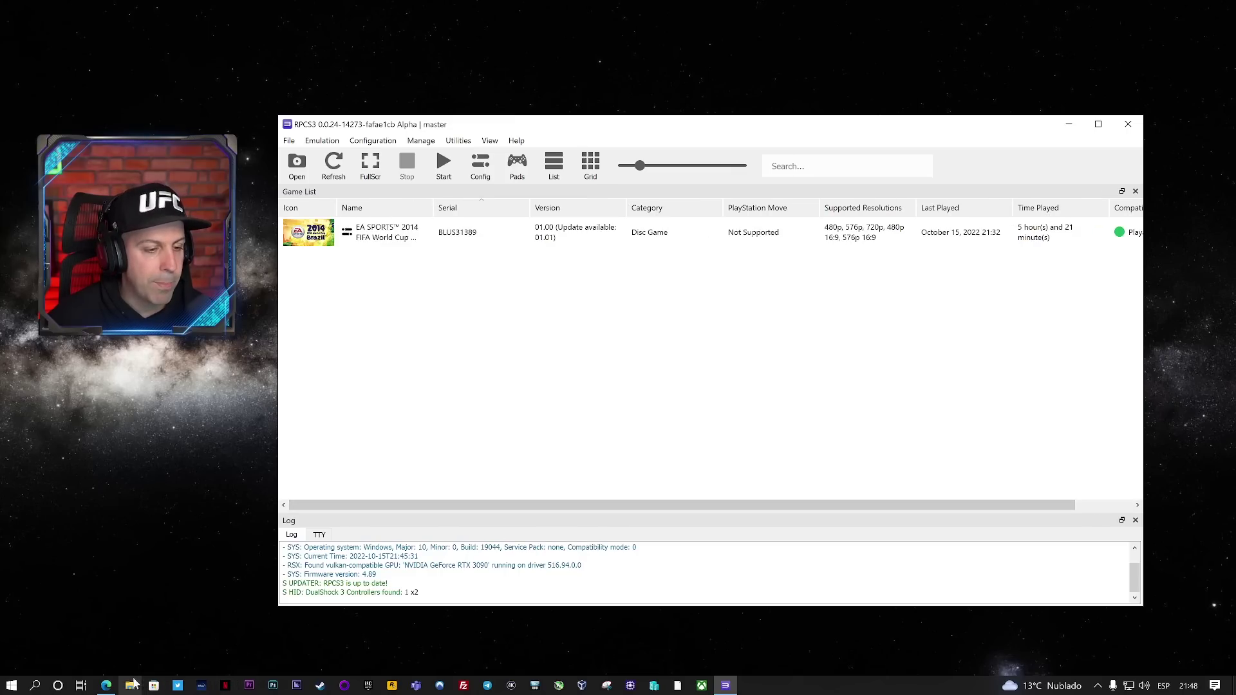
# Step: Switch to the browser and open the Compatibility List page of the RPCS3 website
pyautogui.click(106, 686)
pyautogui.scroll(7, 394, 257)
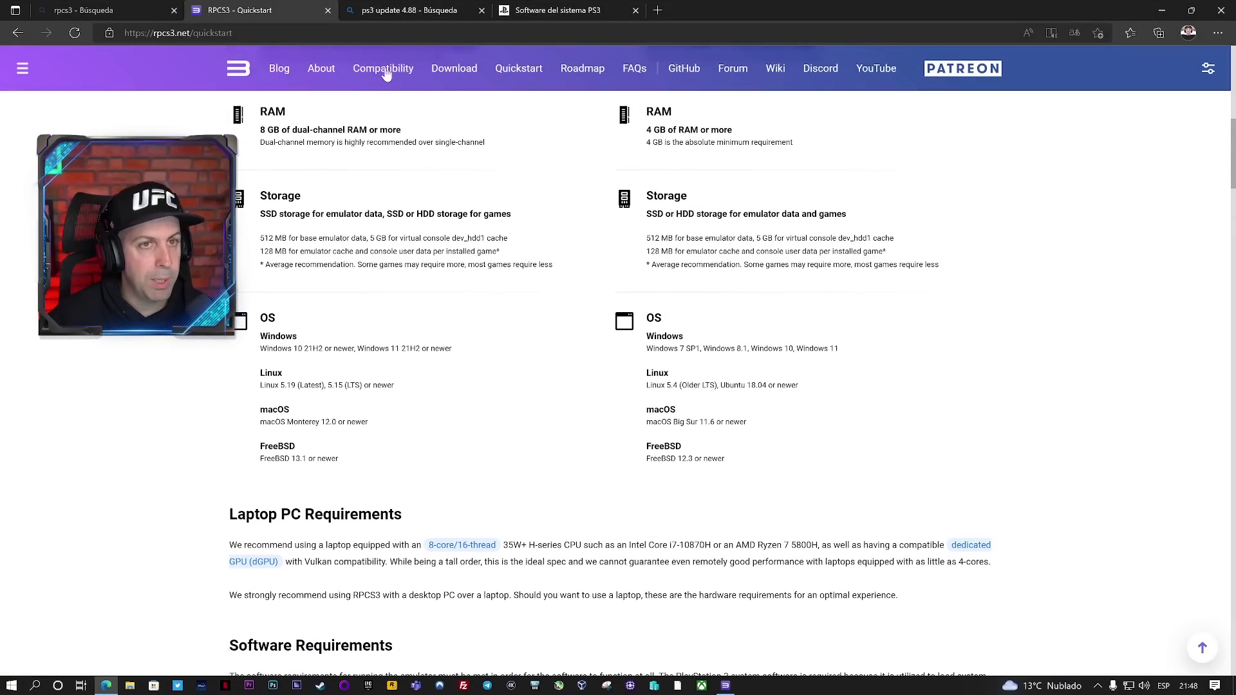
pyautogui.click(384, 69)
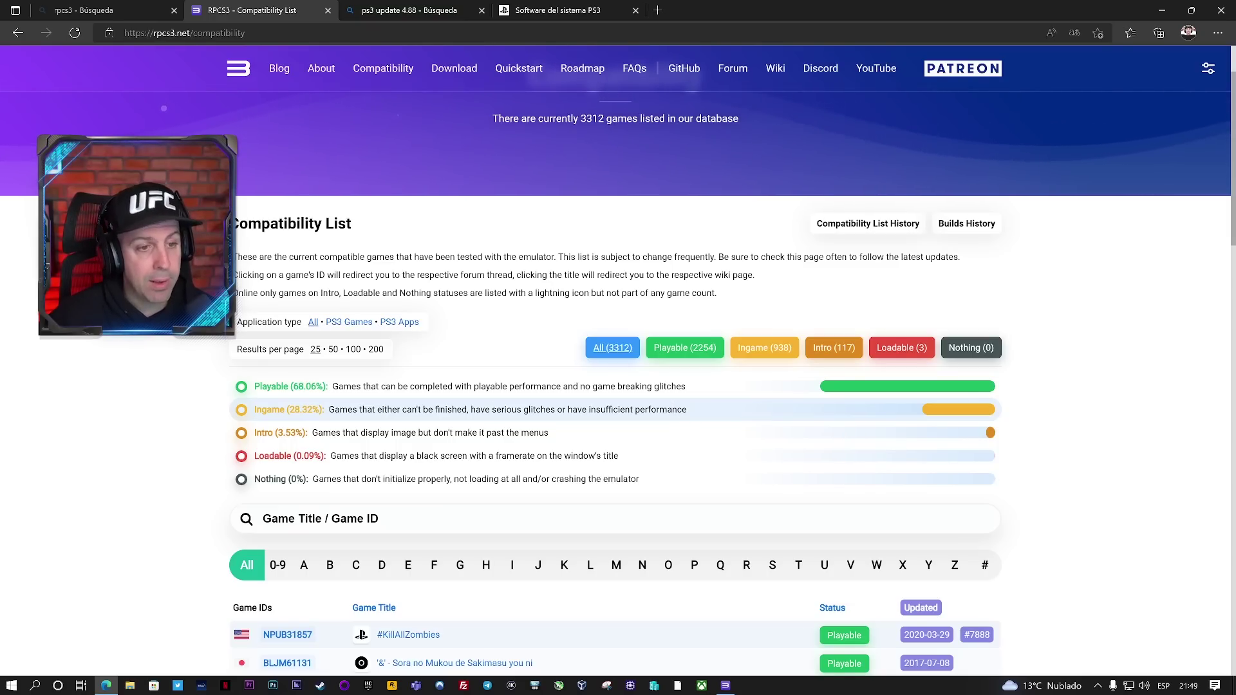
# Step: Examine the compatibility status definitions and the list of tested games, and return to the emulator
pyautogui.moveTo(329, 410); pyautogui.dragTo(583, 417)
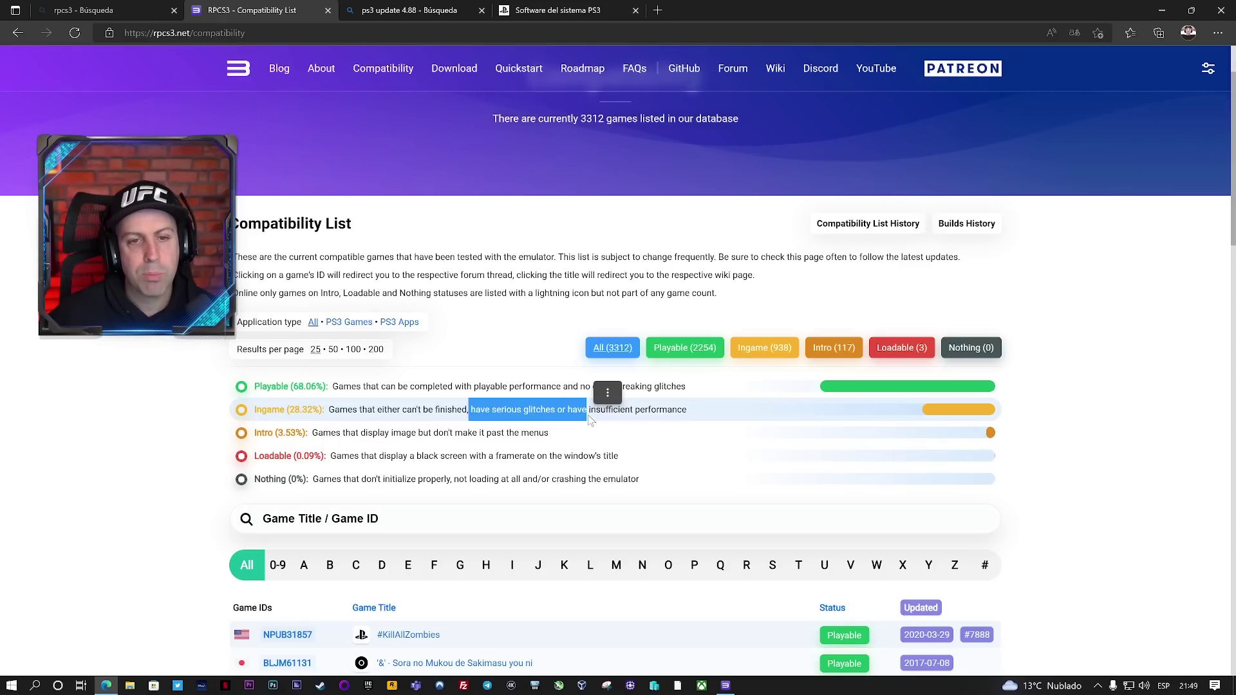
pyautogui.click(607, 392)
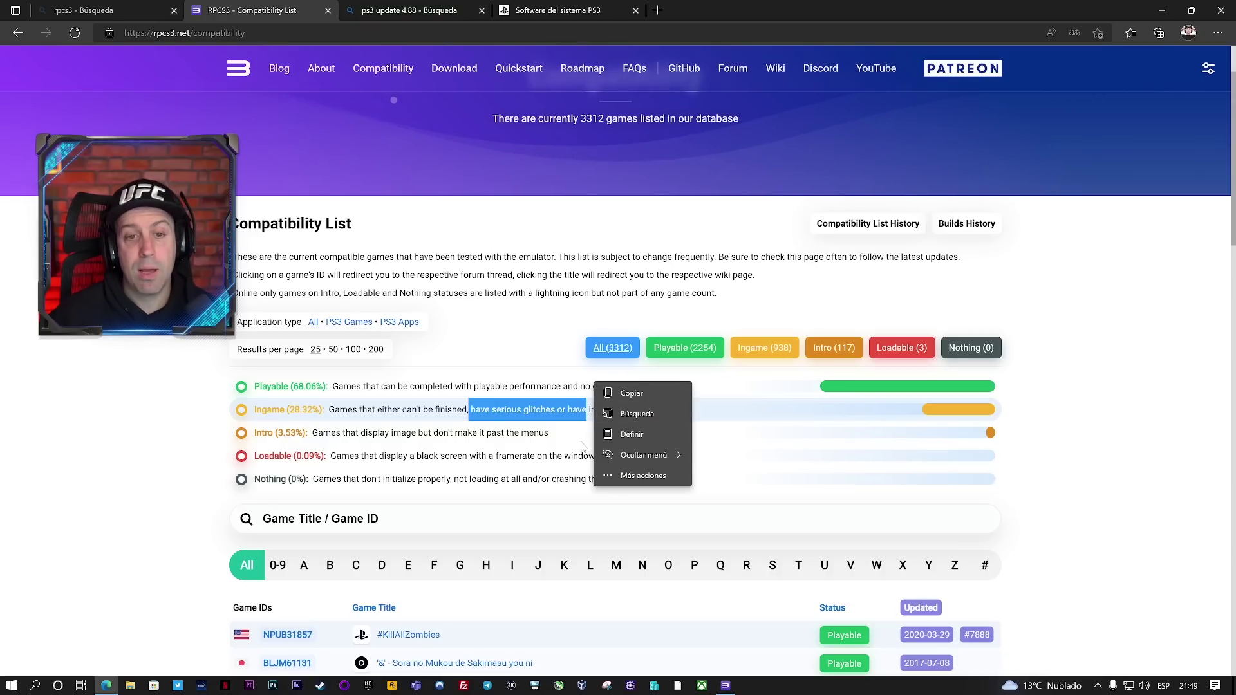
pyautogui.click(435, 435)
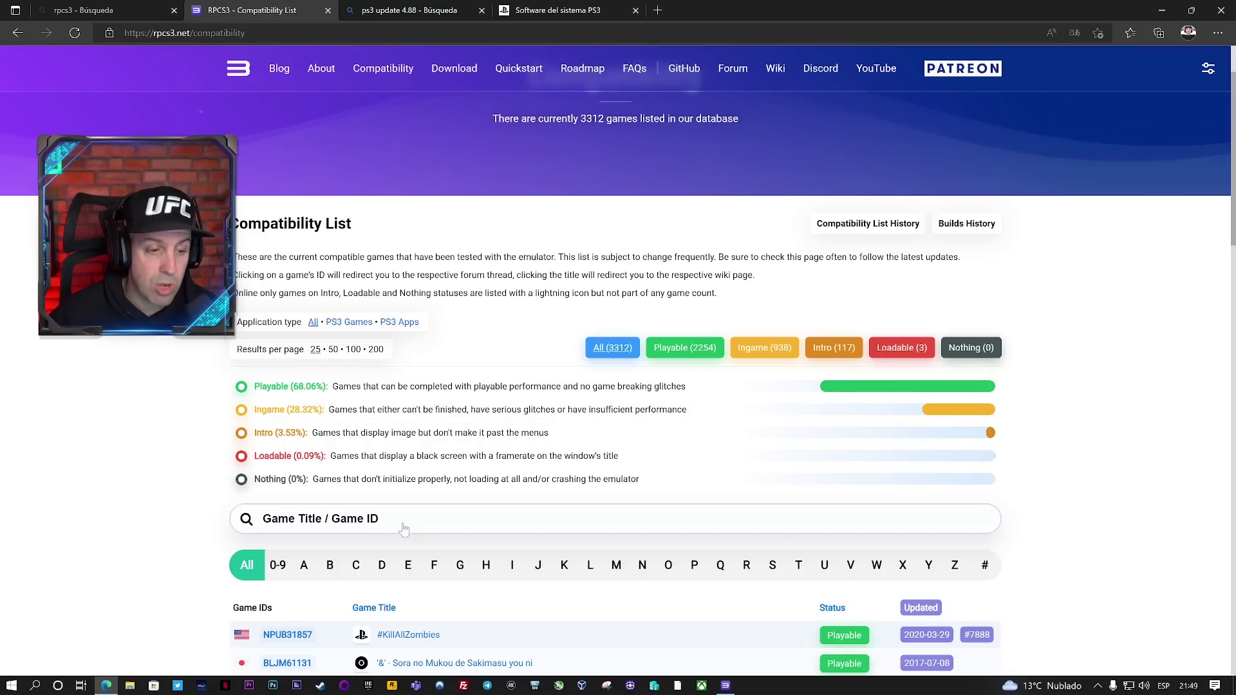
pyautogui.scroll(-10, 435, 415)
pyautogui.scroll(10, 435, 416)
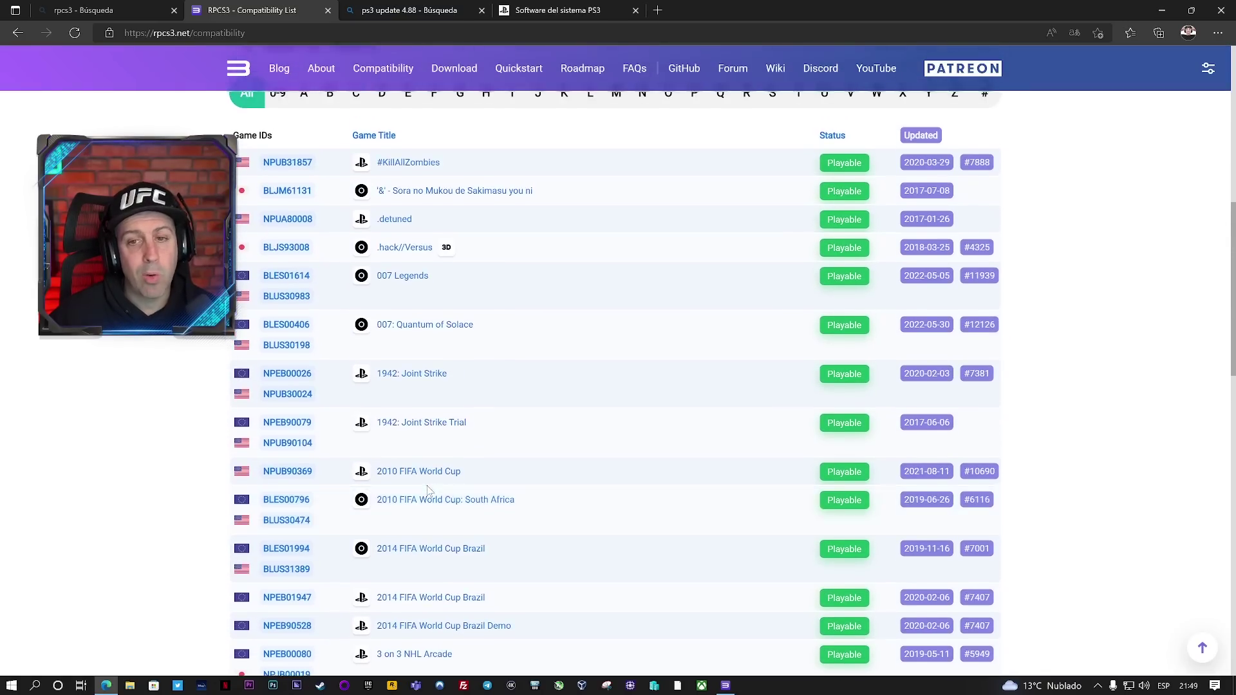
pyautogui.scroll(-5, 369, 385)
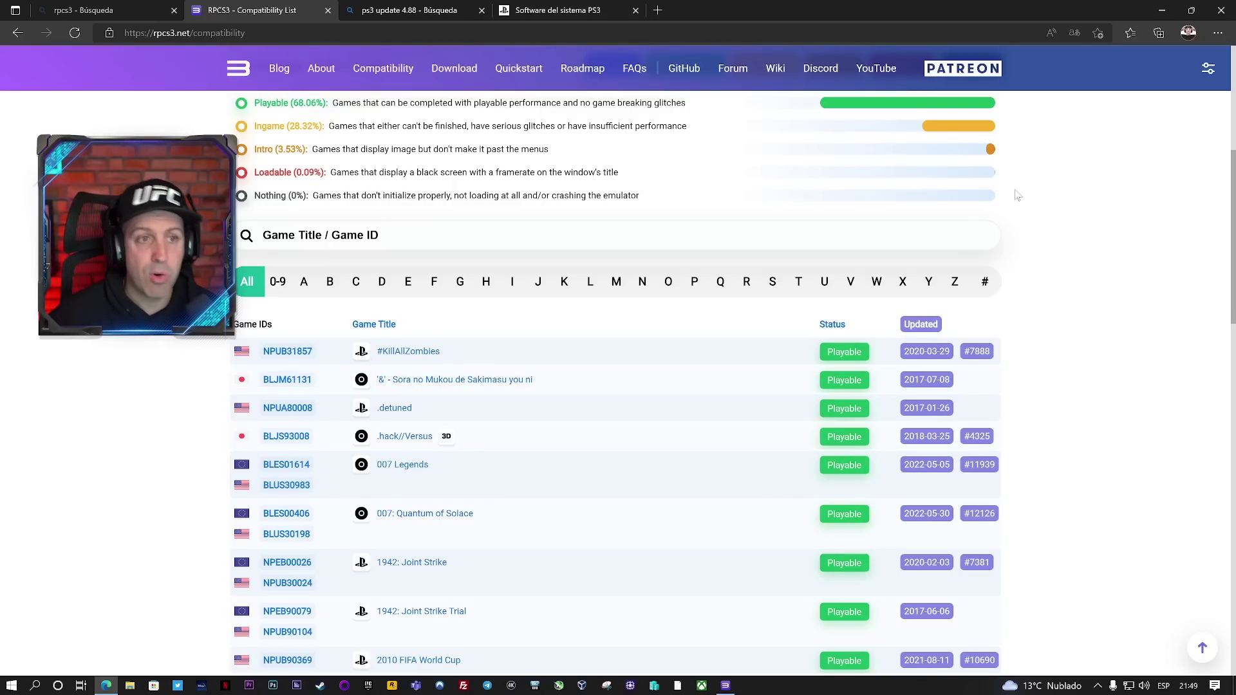
pyautogui.click(1159, 10)
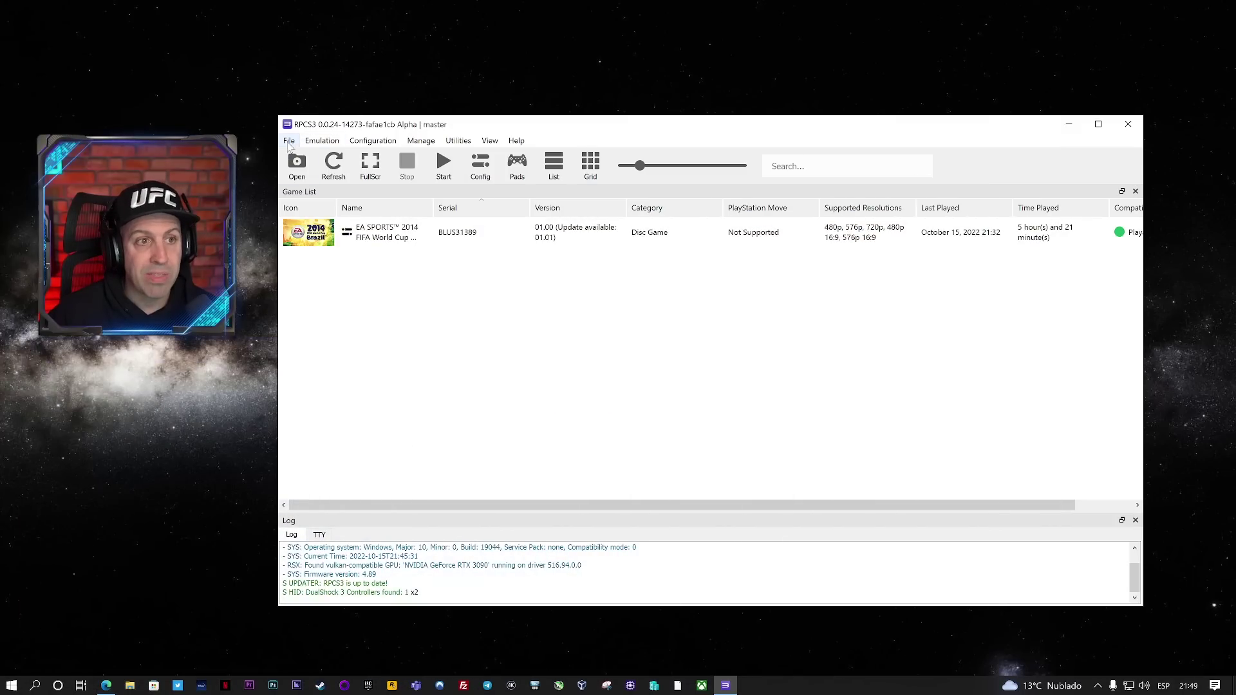
# Step: Examine the commands for adding and booting games, and the boot and configuration options of the FIFA World Cup game
pyautogui.click(288, 143)
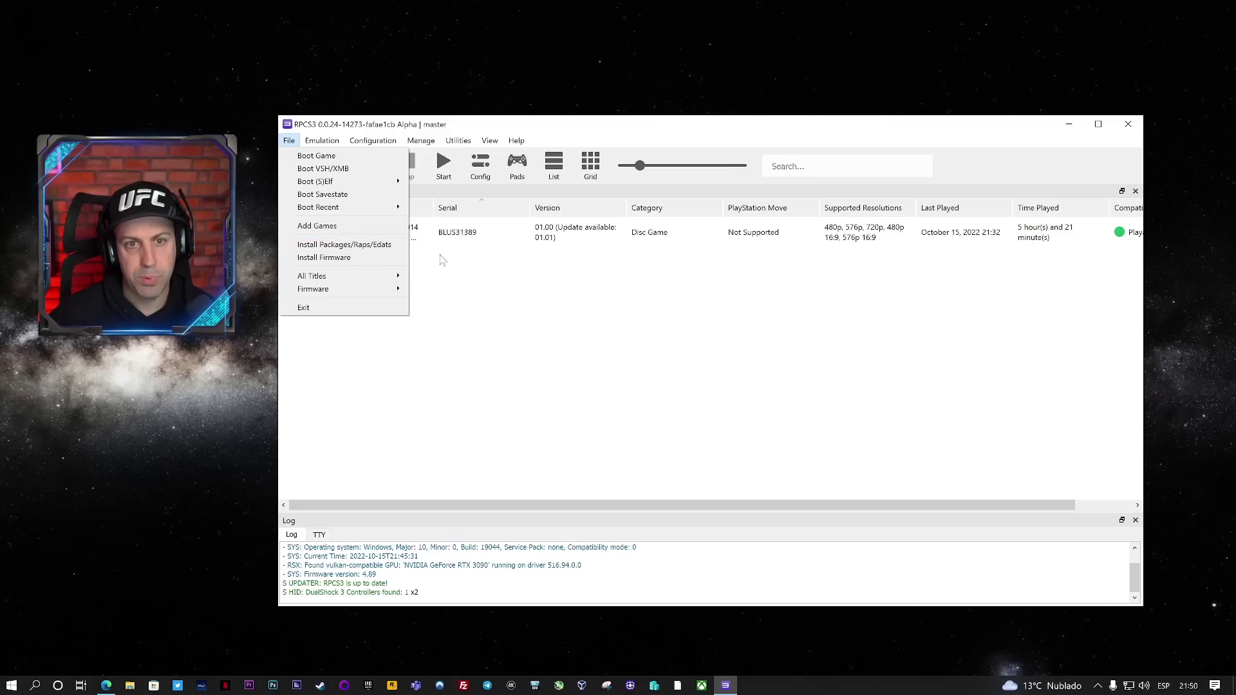
pyautogui.click(555, 233)
pyautogui.rightClick(542, 237)
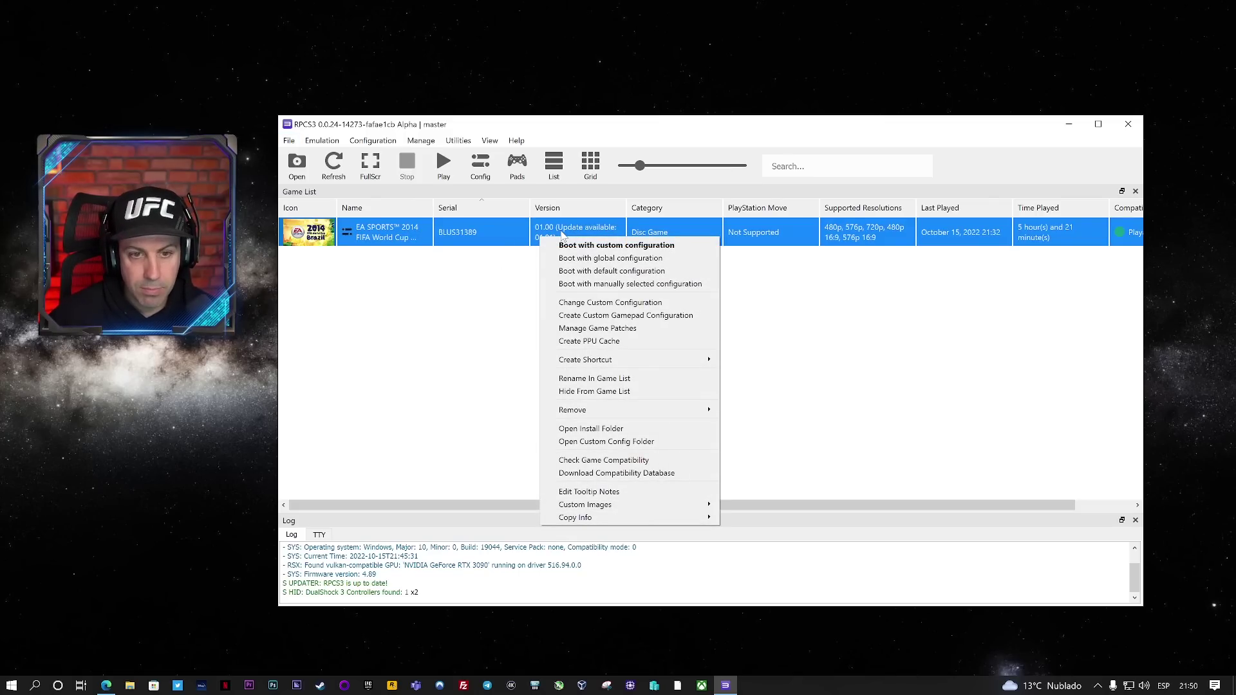
pyautogui.click(525, 441)
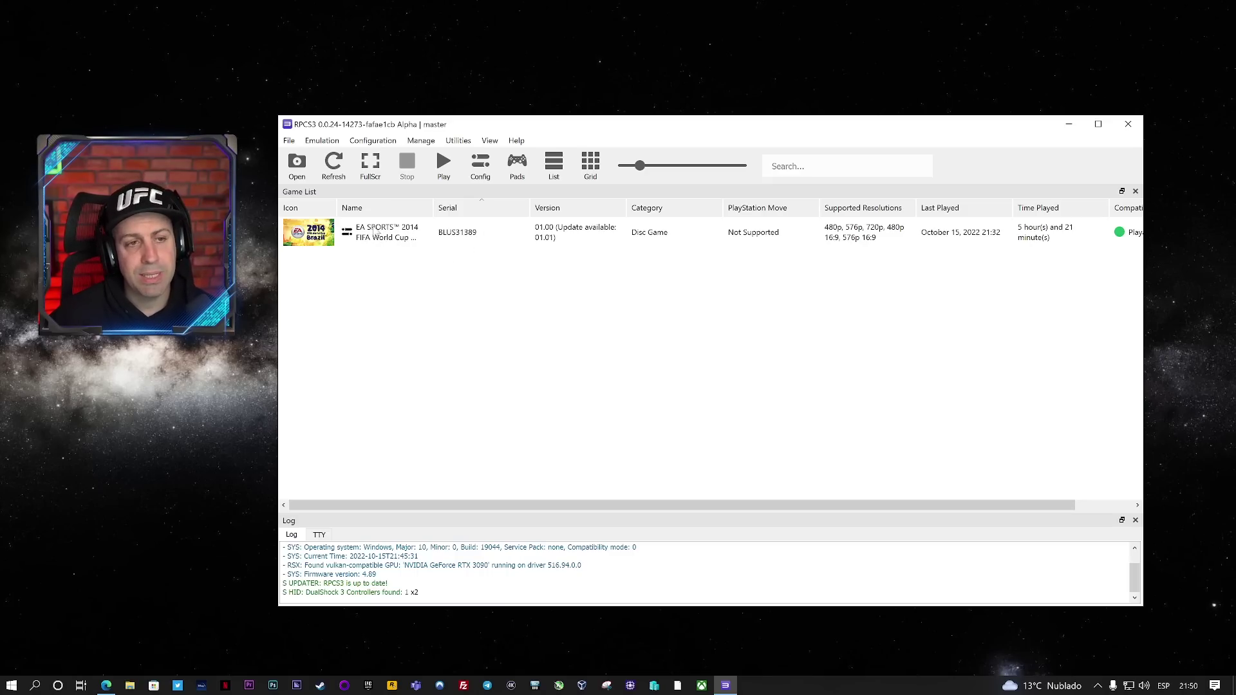
pyautogui.click(411, 233)
pyautogui.rightClick(374, 233)
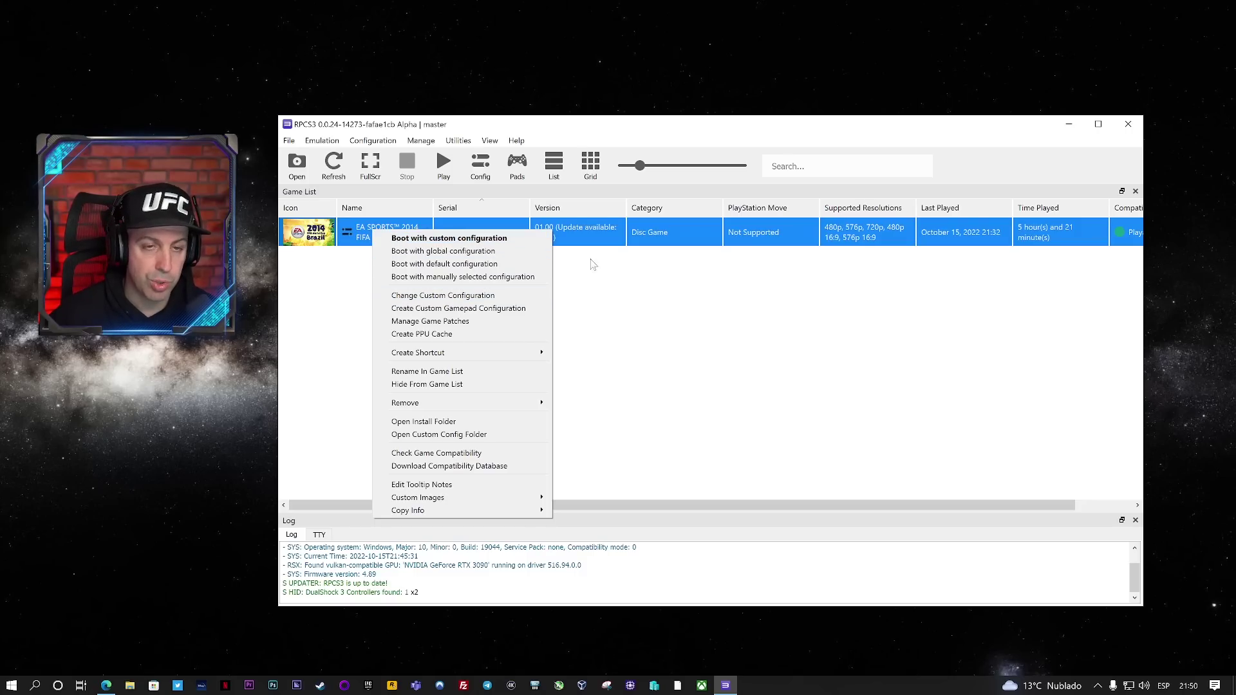
pyautogui.click(681, 357)
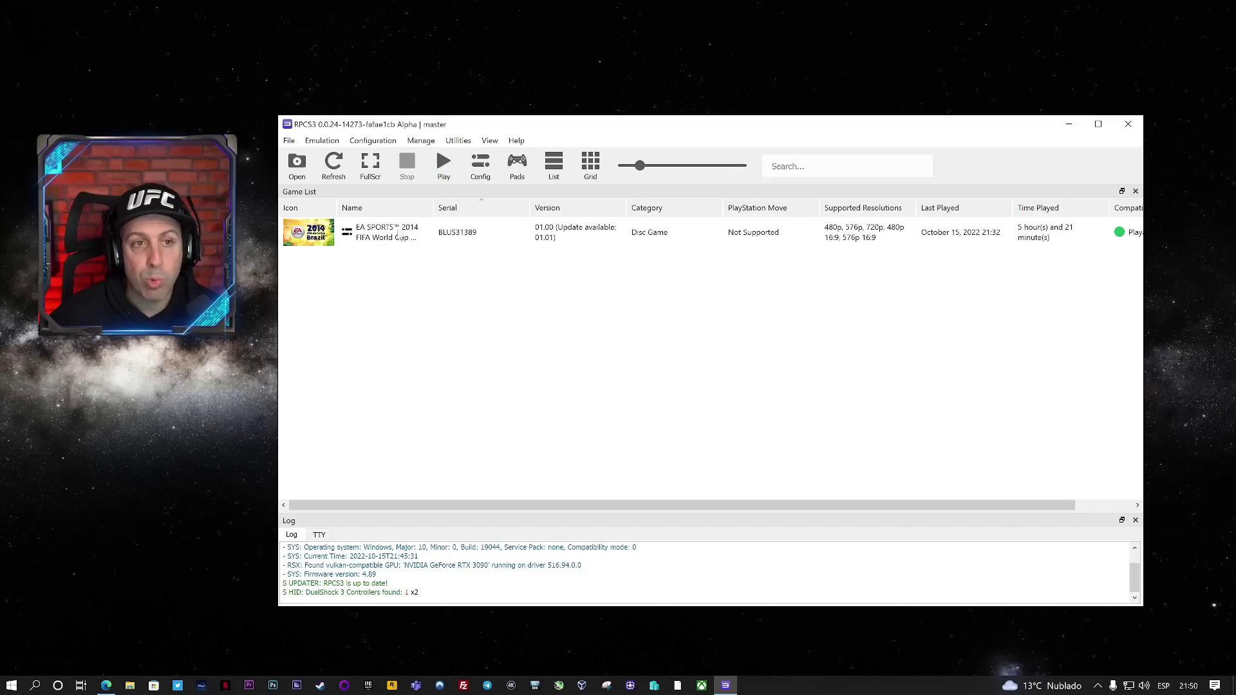
# Step: Select the FIFA World Cup game in the list and view its compatibility details
pyautogui.press('Down')
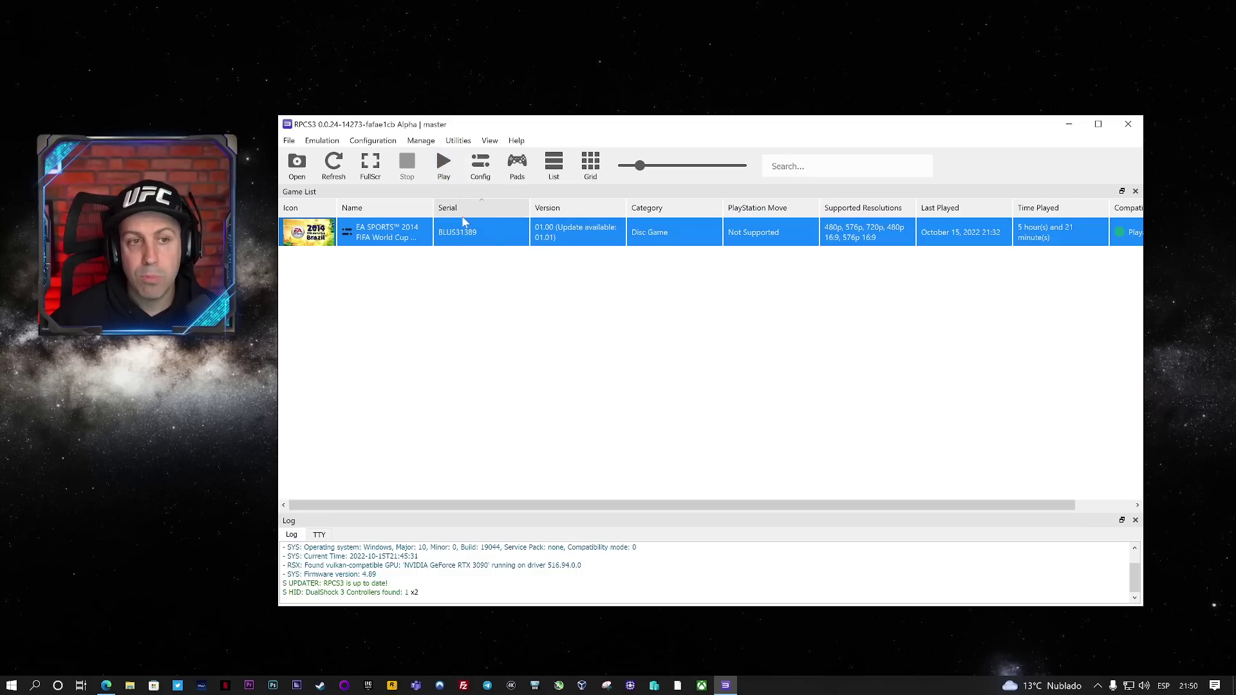
pyautogui.moveTo(810, 502); pyautogui.dragTo(889, 508)
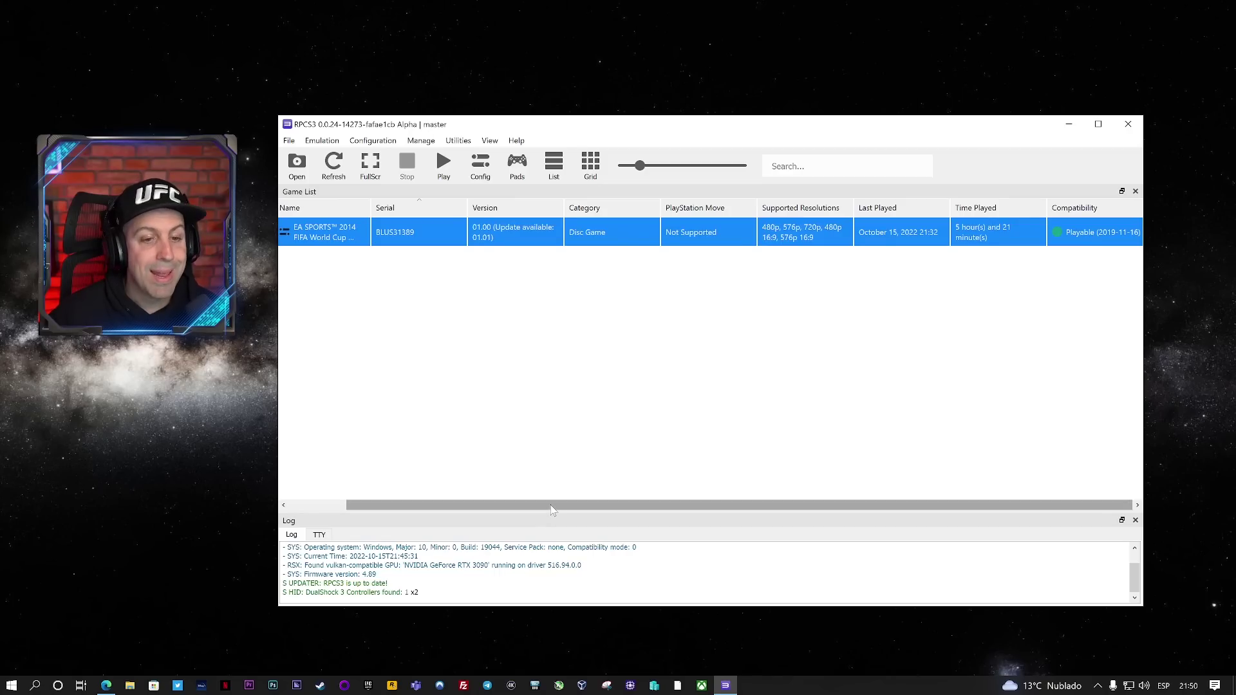
# Step: Open the global GPU settings, keep the obsolete entries, and try a 150% resolution scale before returning it to 100%
pyautogui.moveTo(546, 504); pyautogui.dragTo(489, 506)
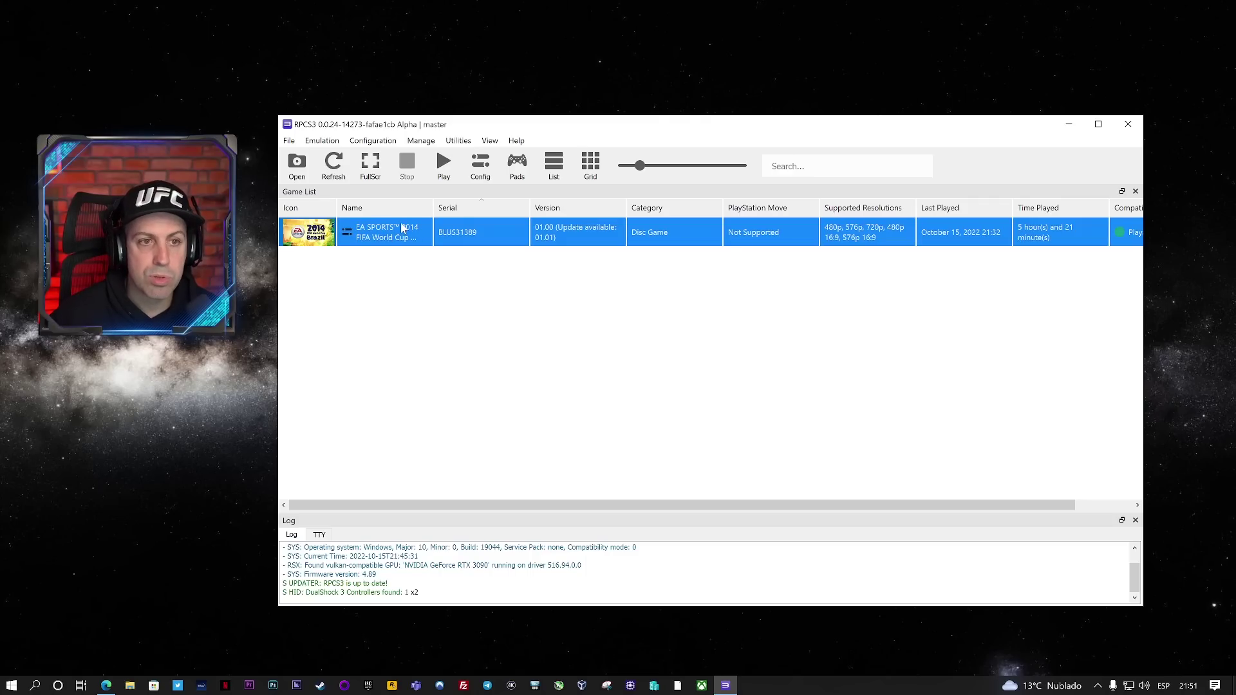
pyautogui.click(367, 141)
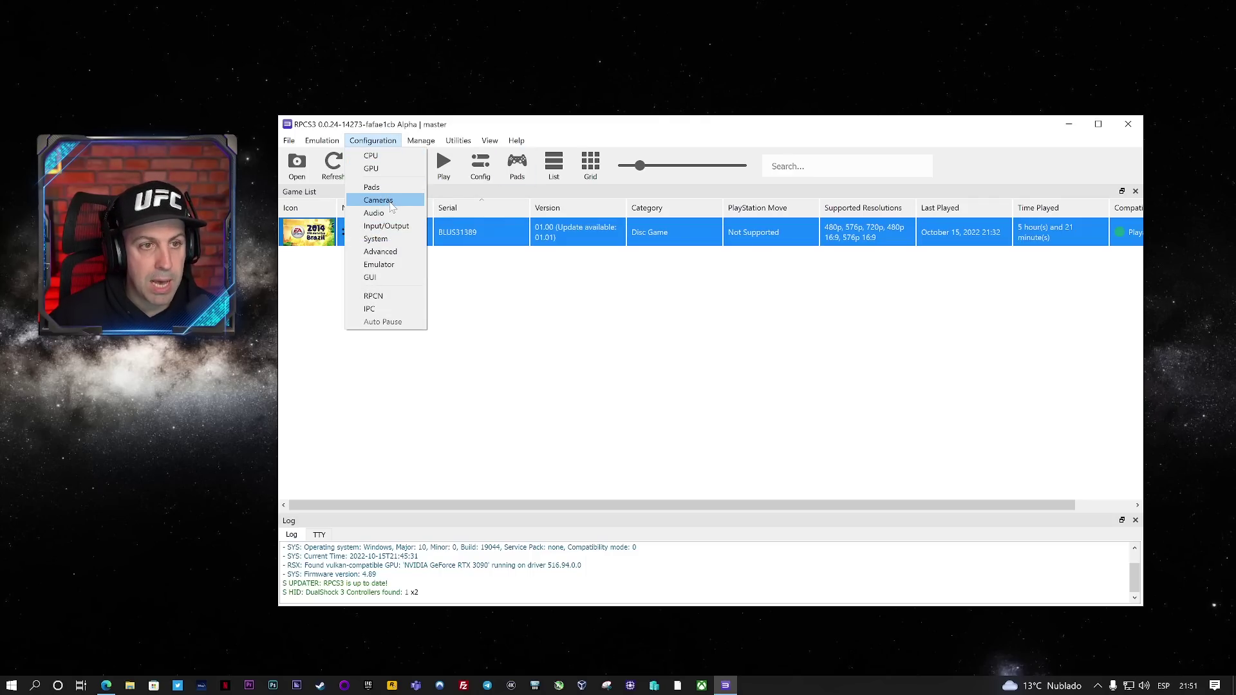
pyautogui.click(371, 168)
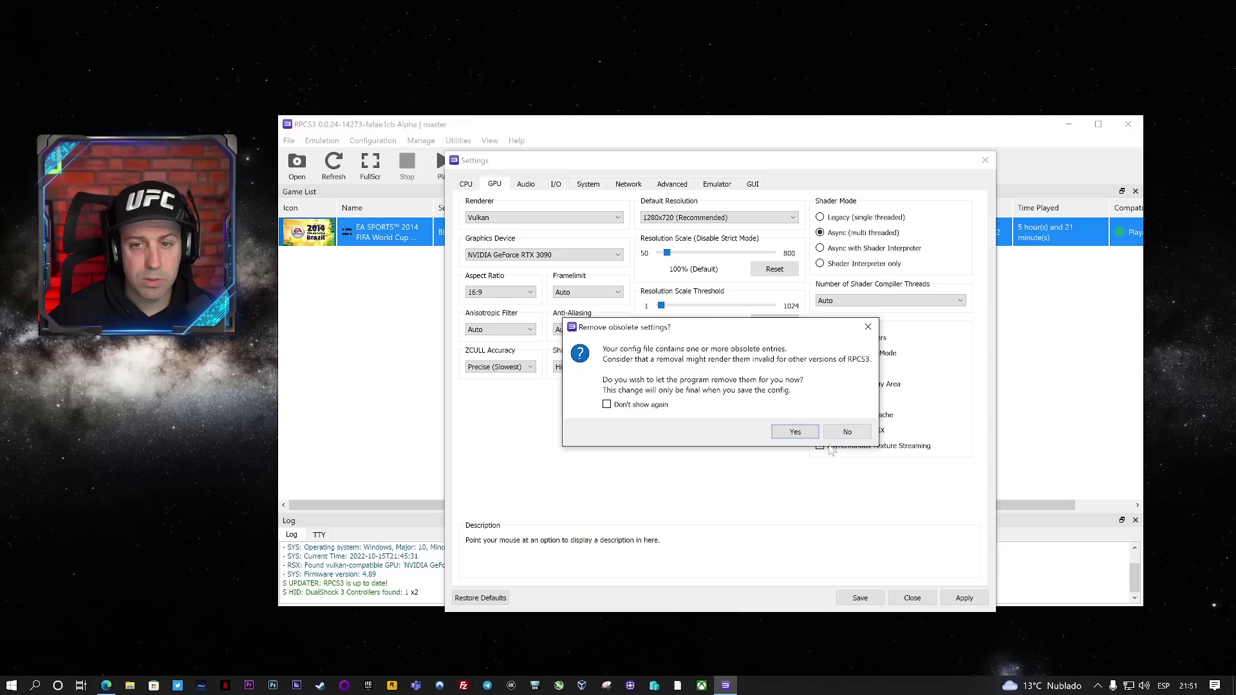
pyautogui.click(845, 432)
pyautogui.moveTo(667, 253); pyautogui.dragTo(678, 255)
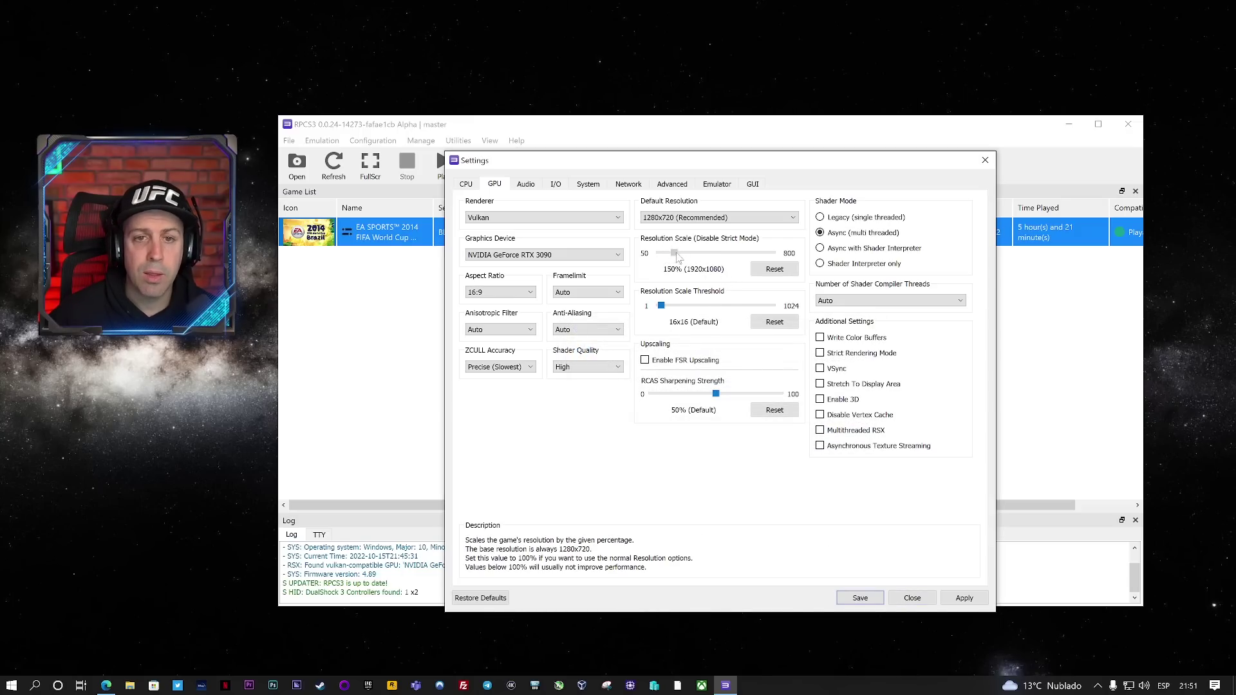
pyautogui.moveTo(674, 254)
pyautogui.mouseDown()
pyautogui.moveTo(697, 258)
pyautogui.moveTo(667, 256)
pyautogui.mouseUp()
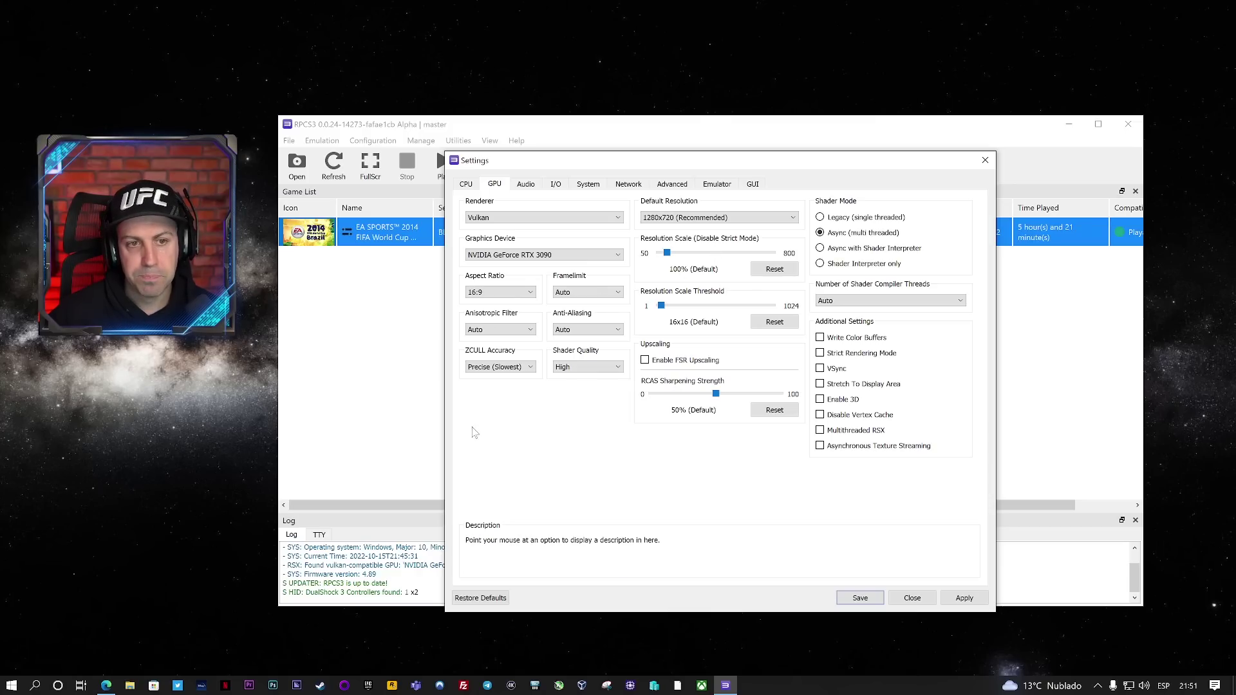
# Step: Examine the aspect ratio choices, the global emulator, advanced and CPU settings, and the SPU block size choices
pyautogui.click(530, 295)
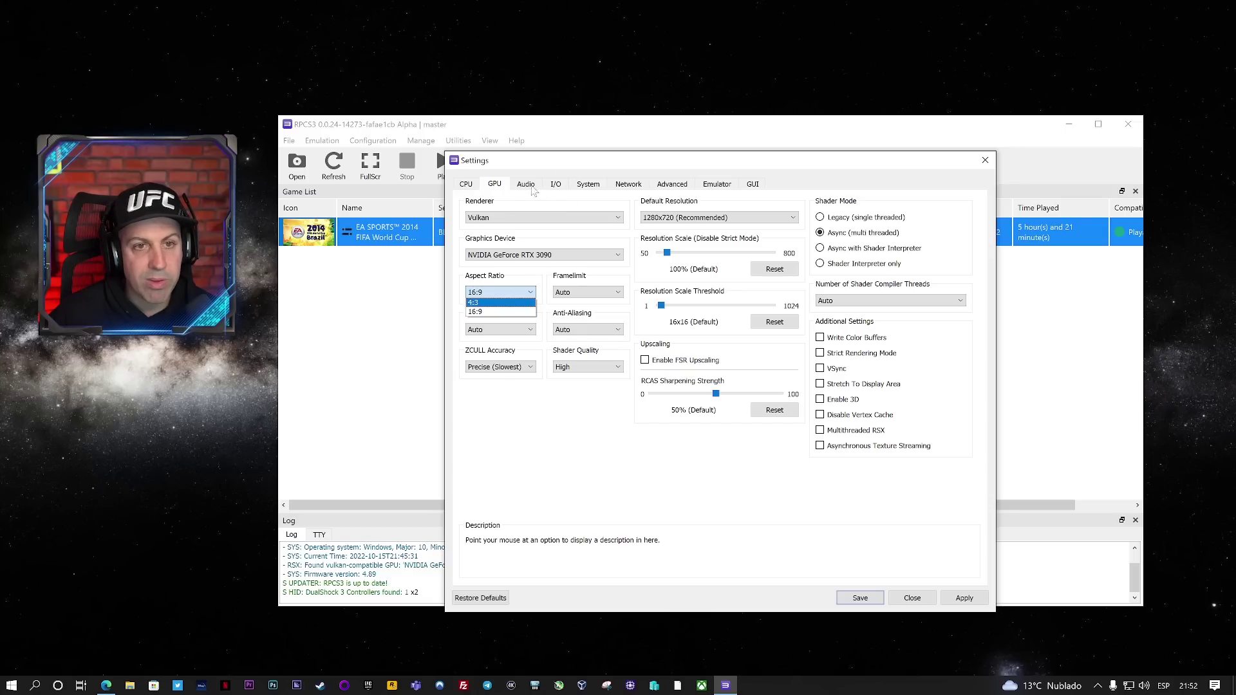
pyautogui.click(716, 186)
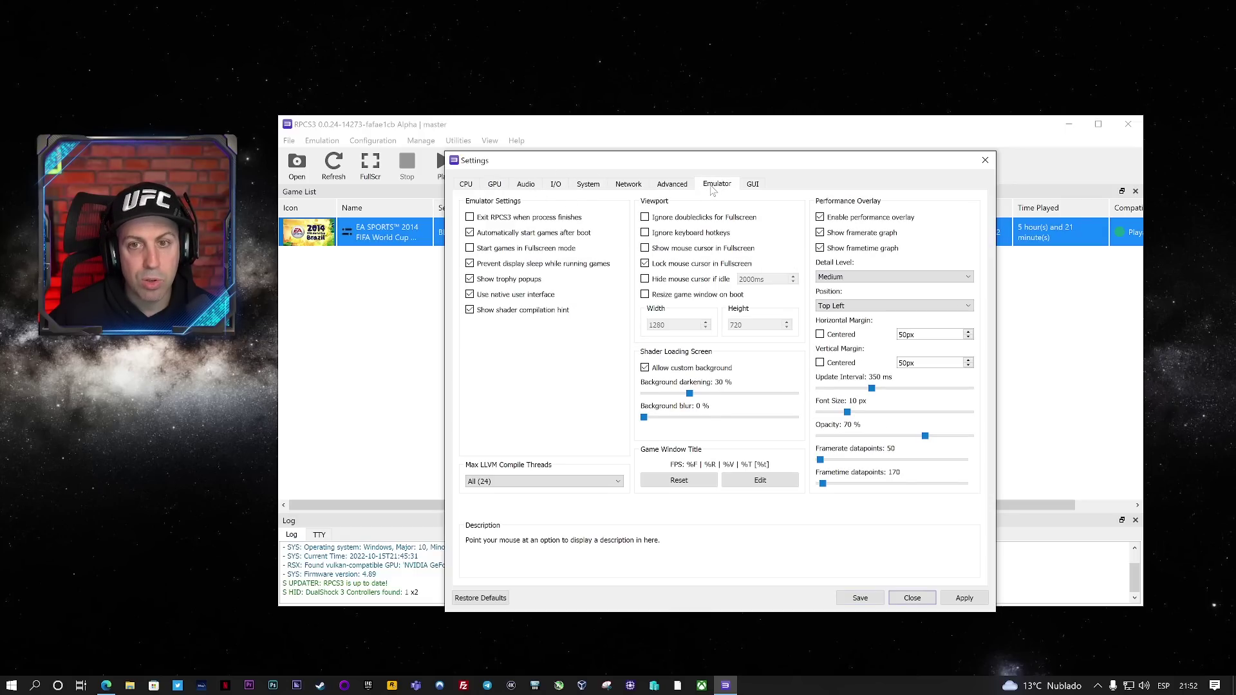
pyautogui.click(672, 186)
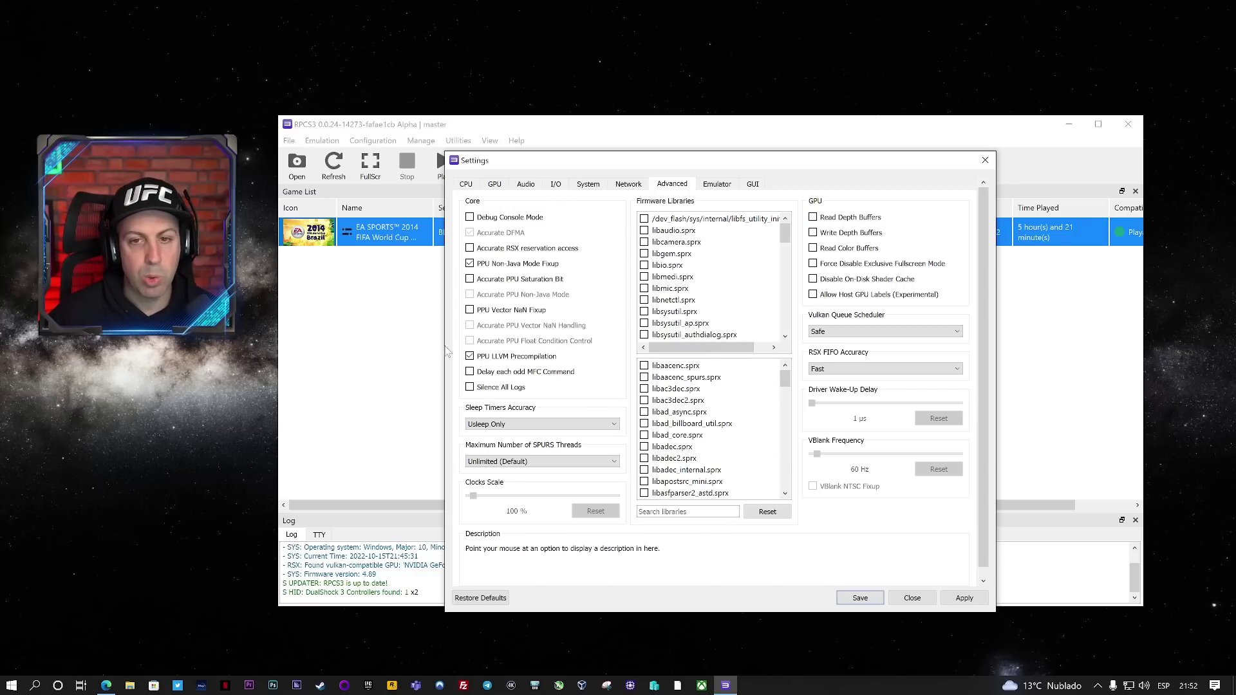
pyautogui.click(468, 185)
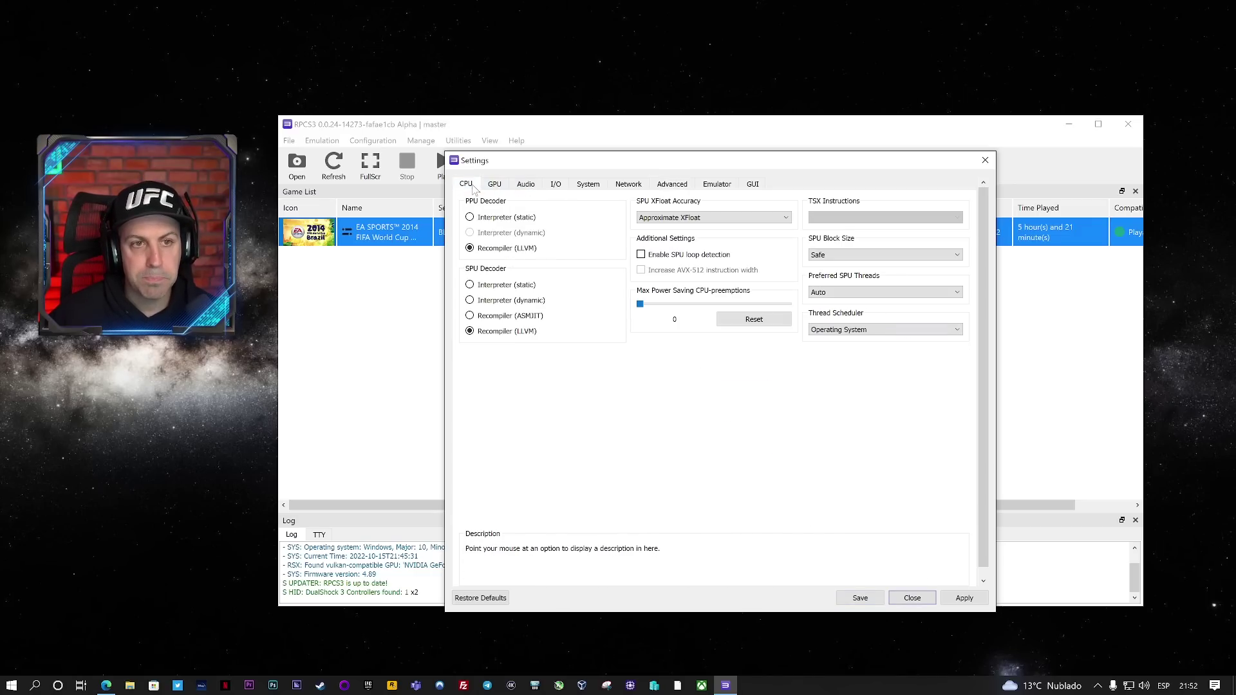
pyautogui.click(834, 257)
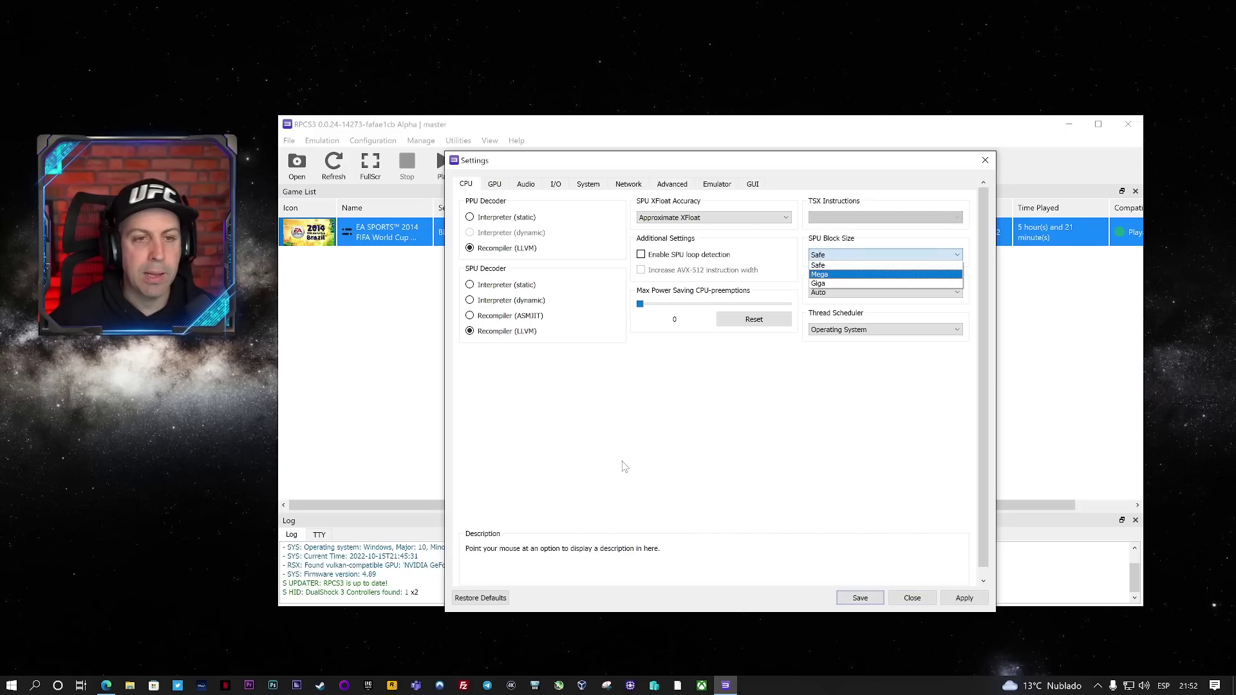
# Step: Examine the anti-aliasing and anisotropic filter choices in the global GPU settings, and close the settings without saving
pyautogui.click(494, 184)
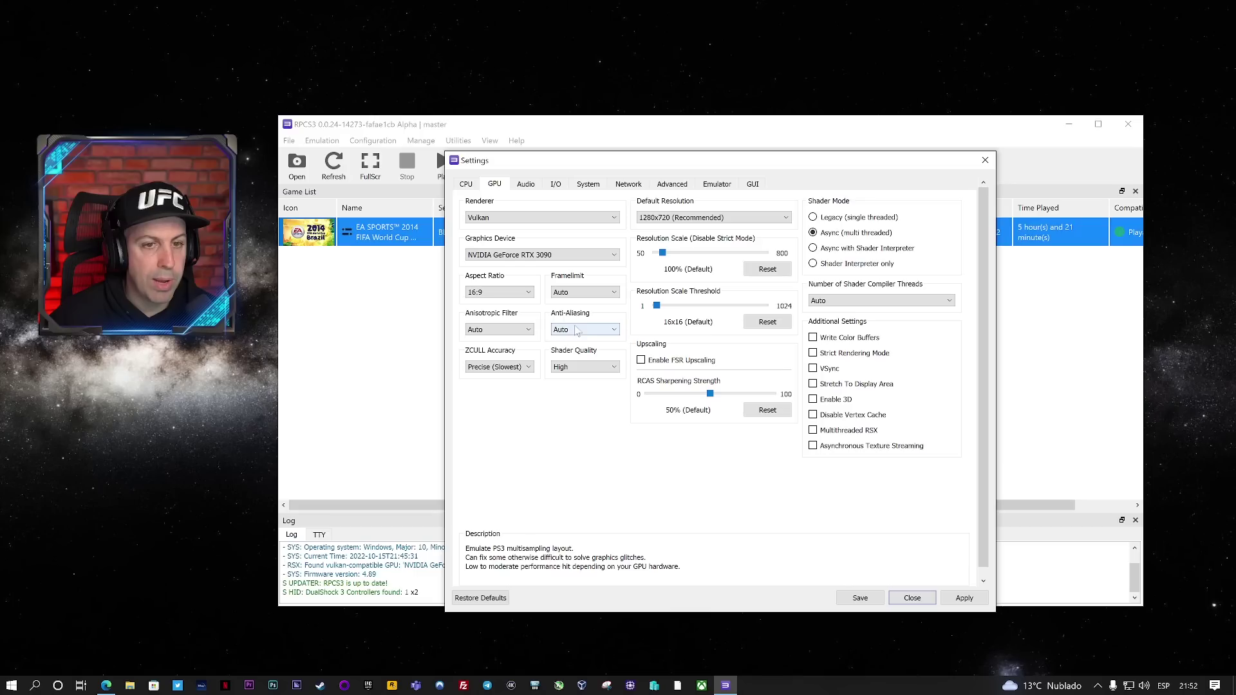
pyautogui.click(608, 330)
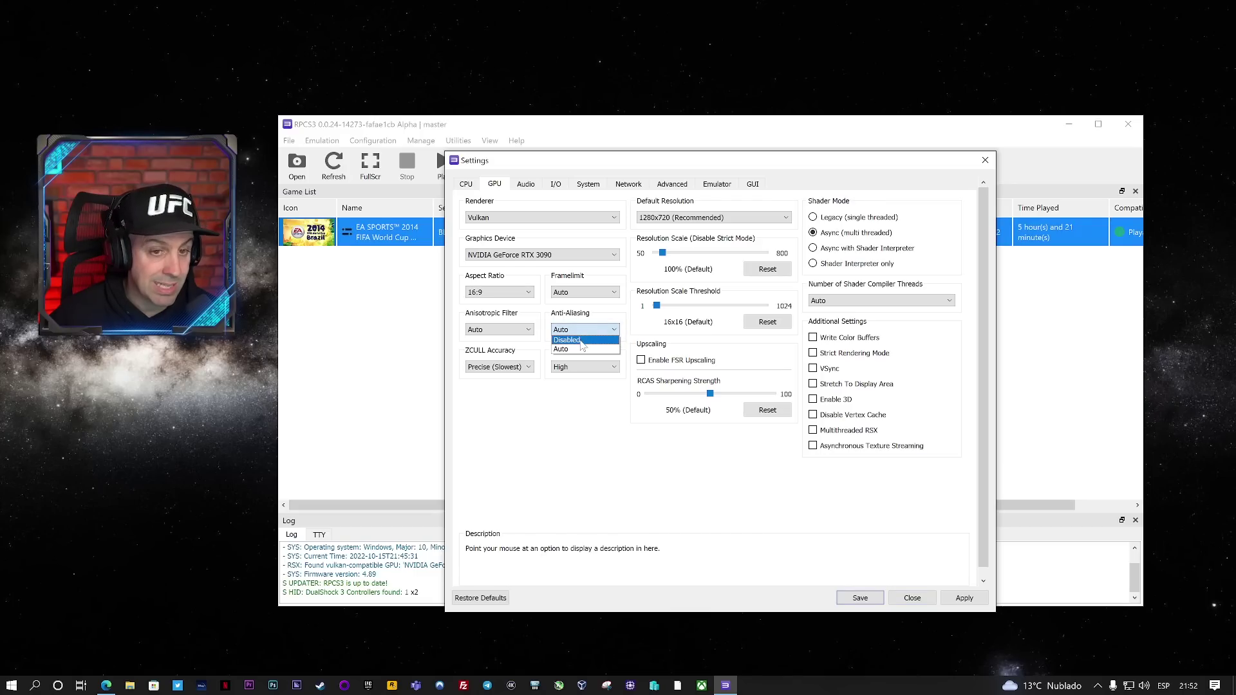
pyautogui.click(584, 347)
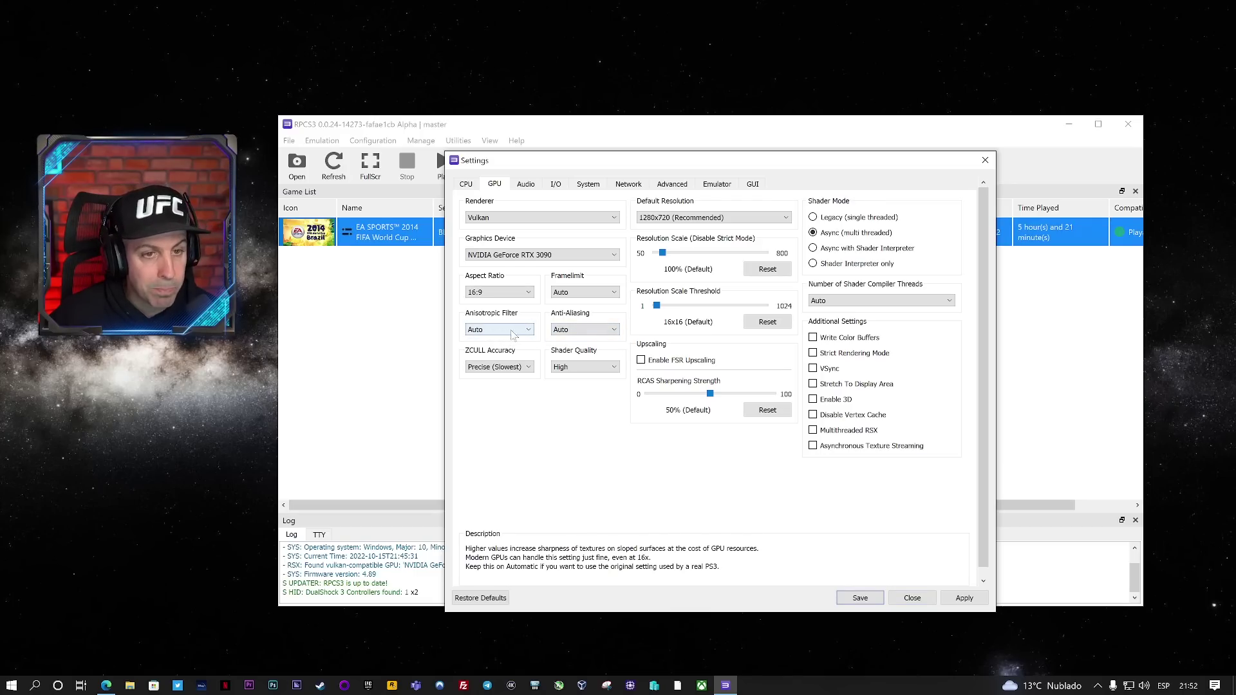
pyautogui.click(480, 331)
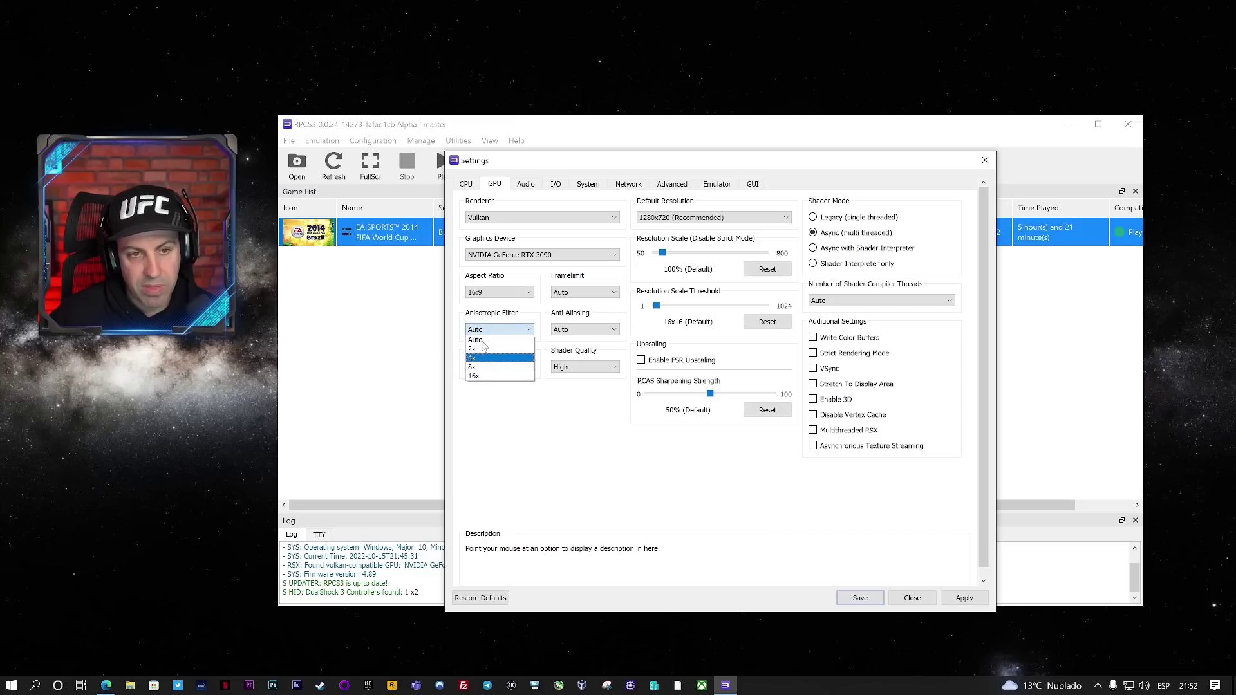
pyautogui.click(508, 446)
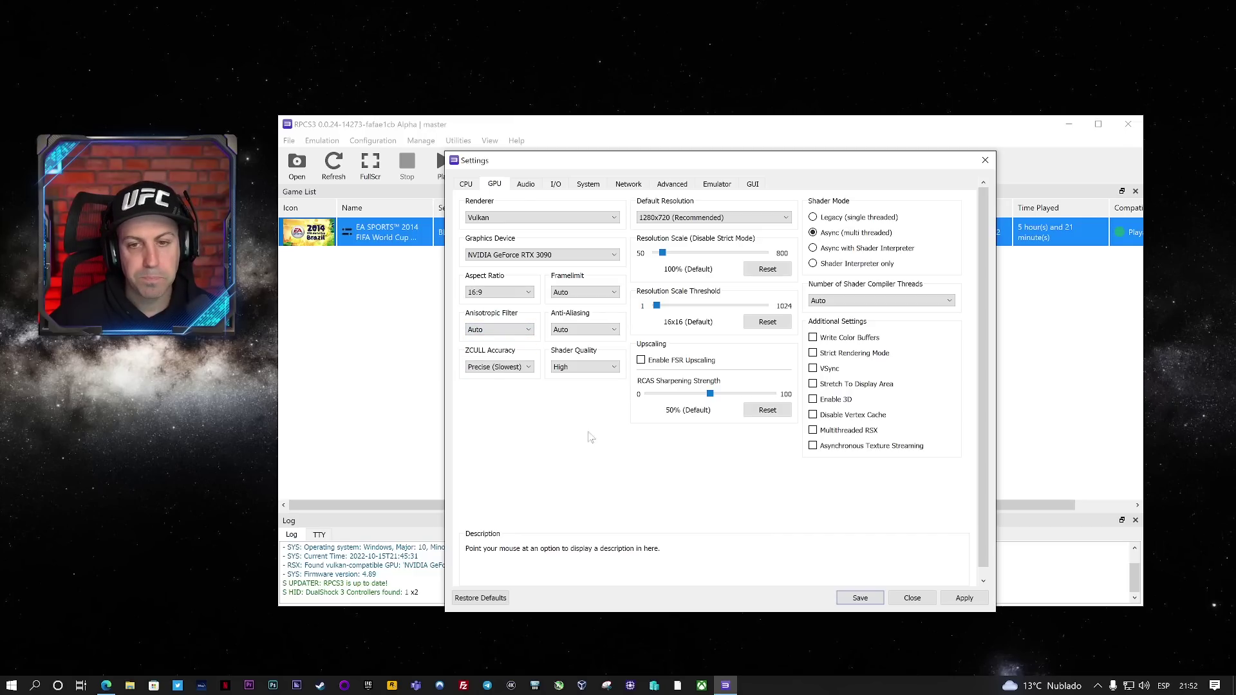
pyautogui.click(986, 161)
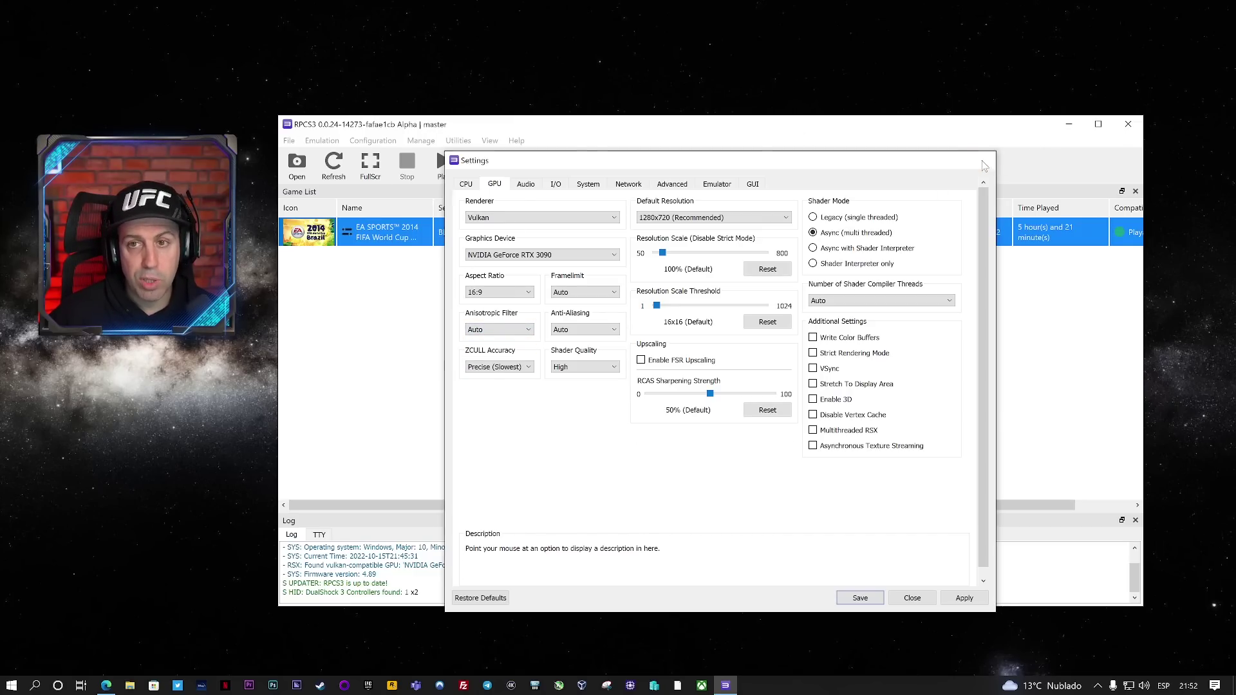
# Step: Open the FIFA World Cup game's custom configuration and accept the removal of its obsolete entries
pyautogui.rightClick(373, 241)
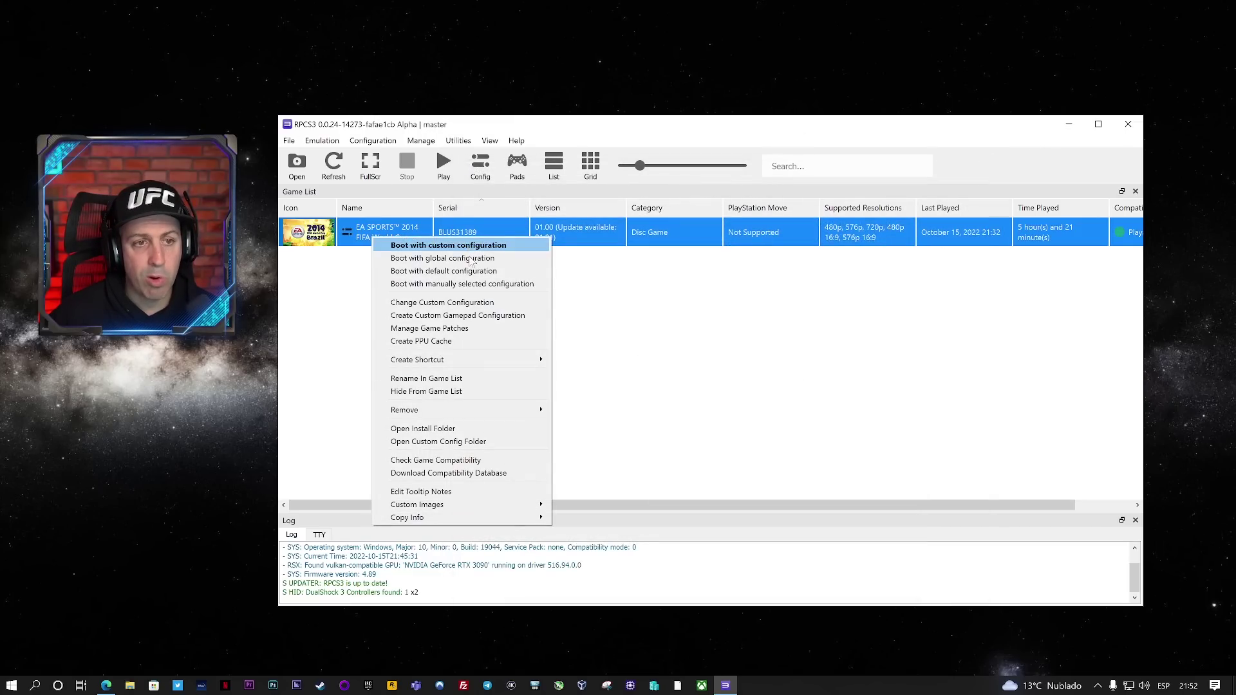
pyautogui.click(407, 302)
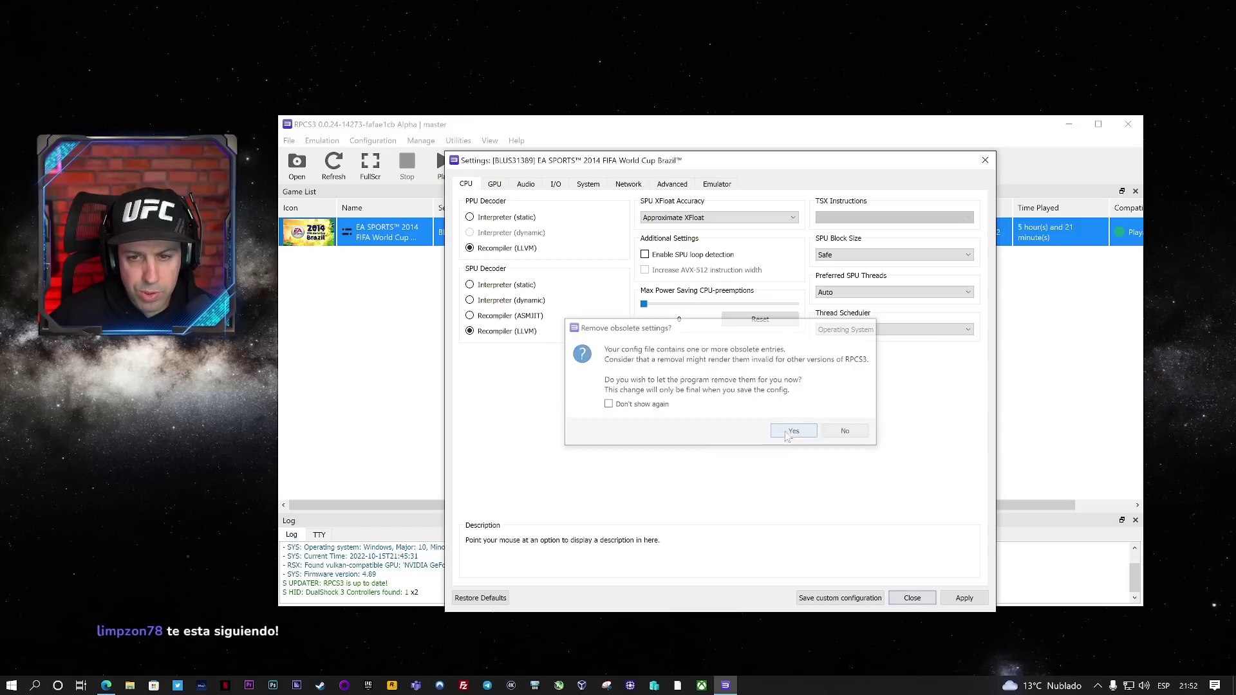
pyautogui.click(796, 432)
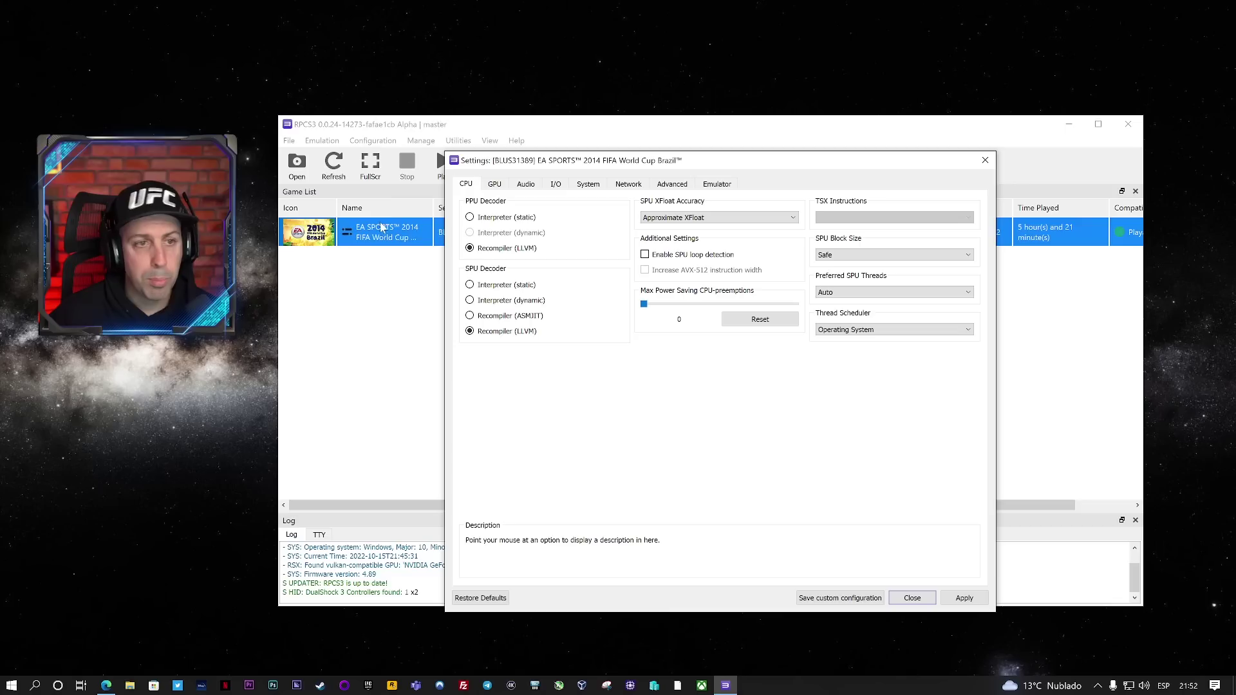
# Step: Set the game's GPU resolution scale to 300% (3840x2160), and apply and save the custom configuration
pyautogui.click(504, 187)
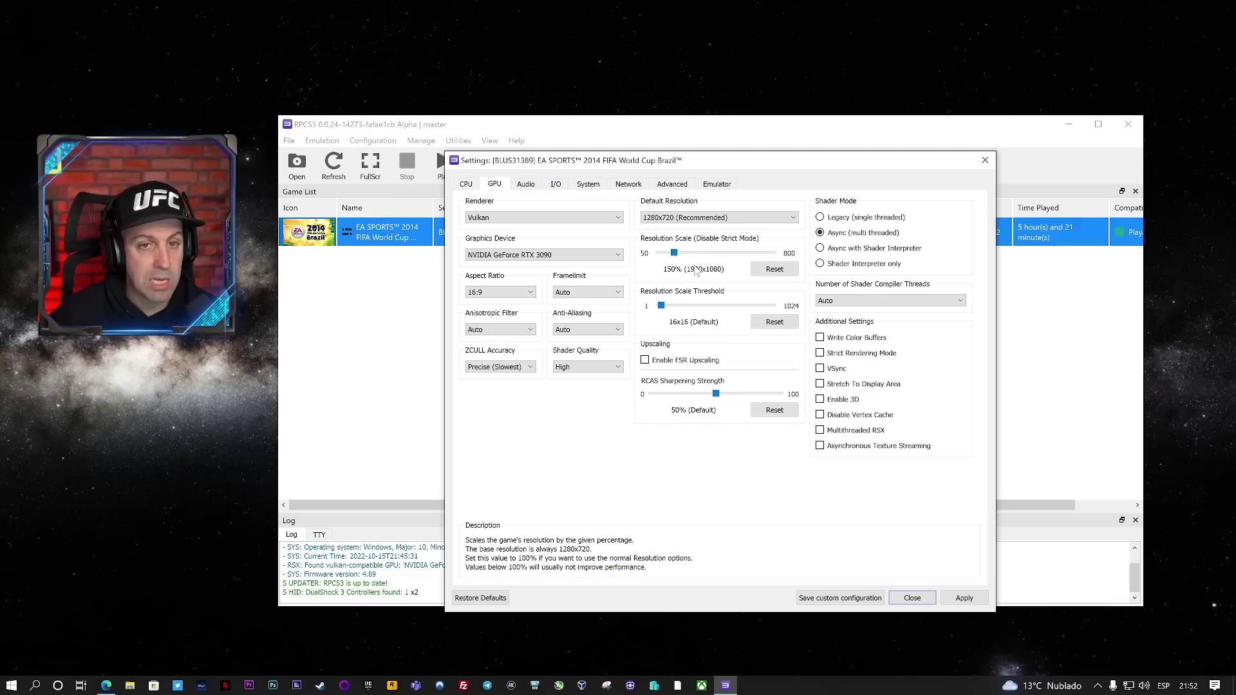
pyautogui.moveTo(674, 252)
pyautogui.mouseDown()
pyautogui.moveTo(714, 257)
pyautogui.moveTo(697, 257)
pyautogui.mouseUp()
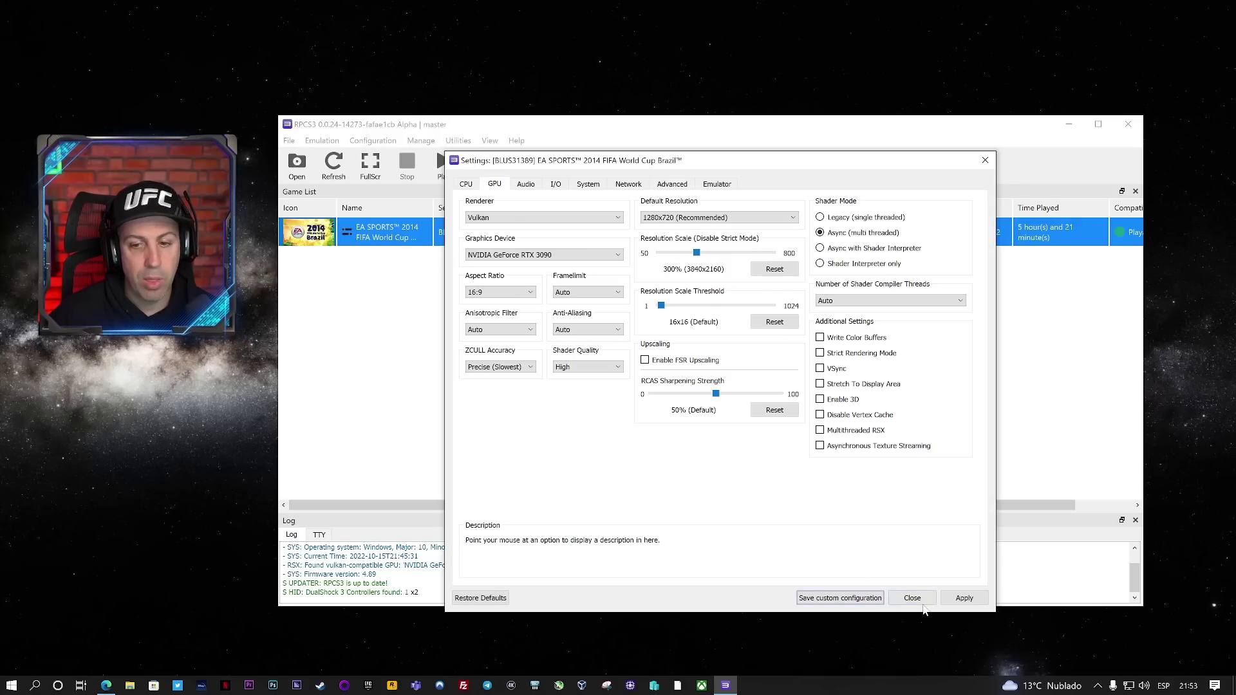
pyautogui.click(963, 599)
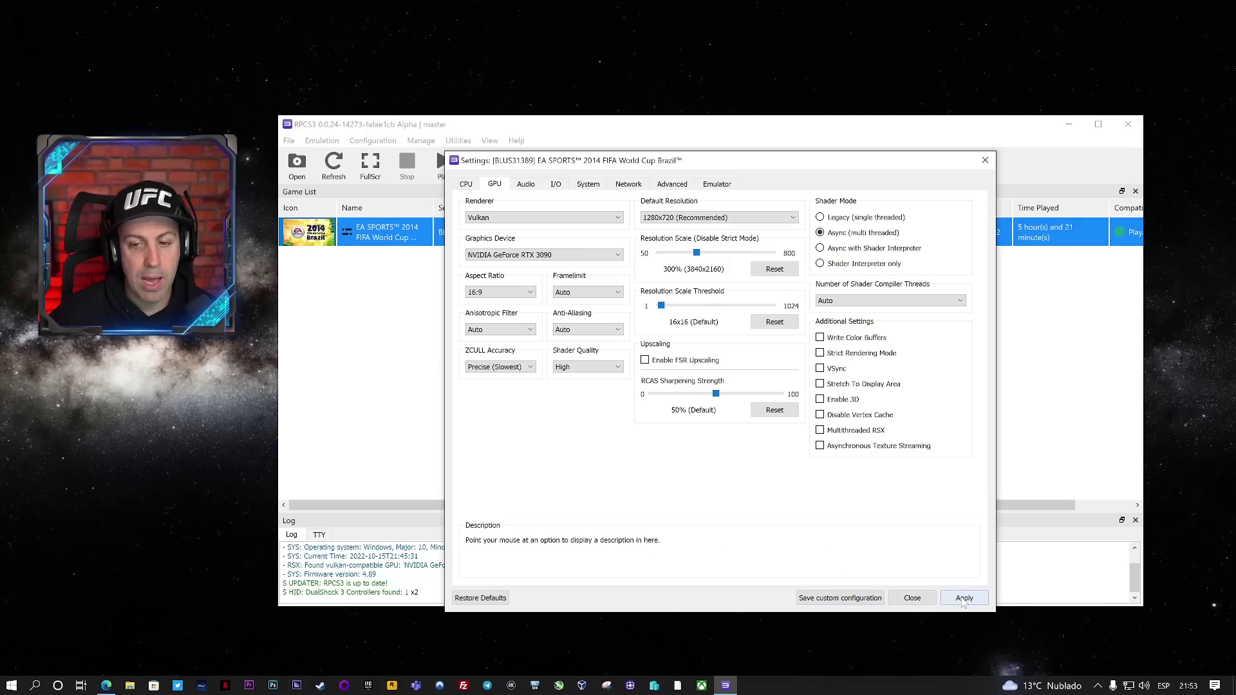
pyautogui.click(833, 599)
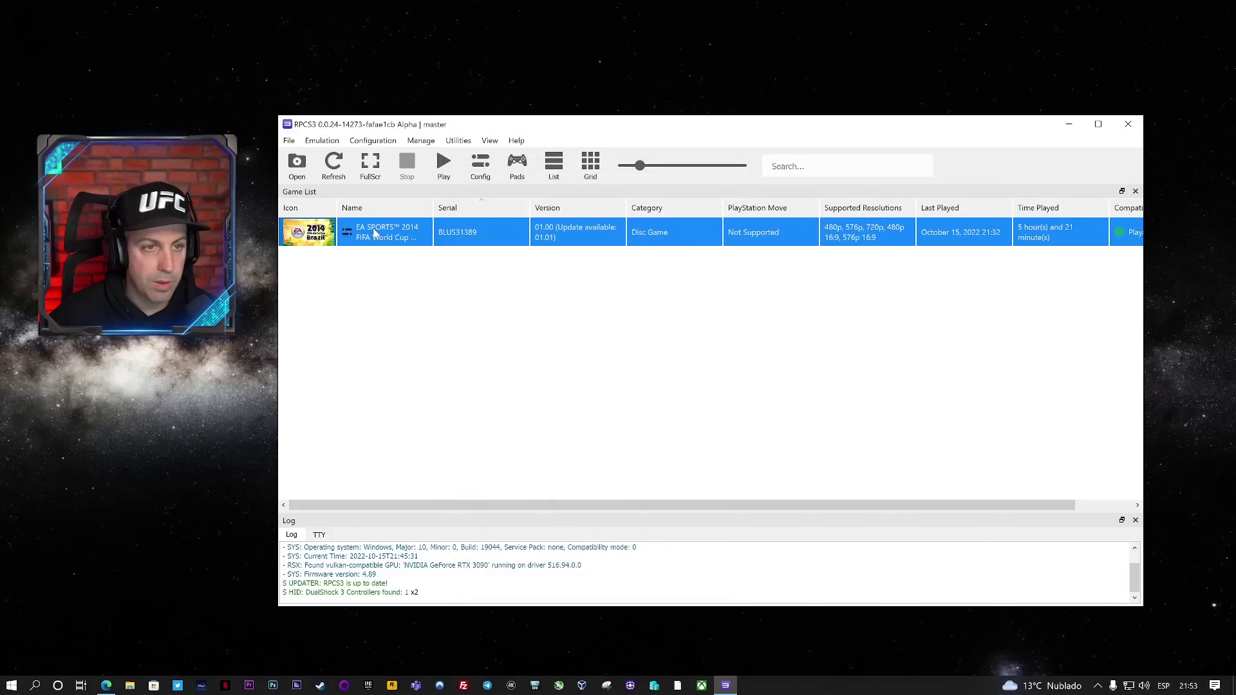
# Step: Boot the FIFA World Cup game with its custom configuration and move the game window away from the emulator window
pyautogui.rightClick(375, 232)
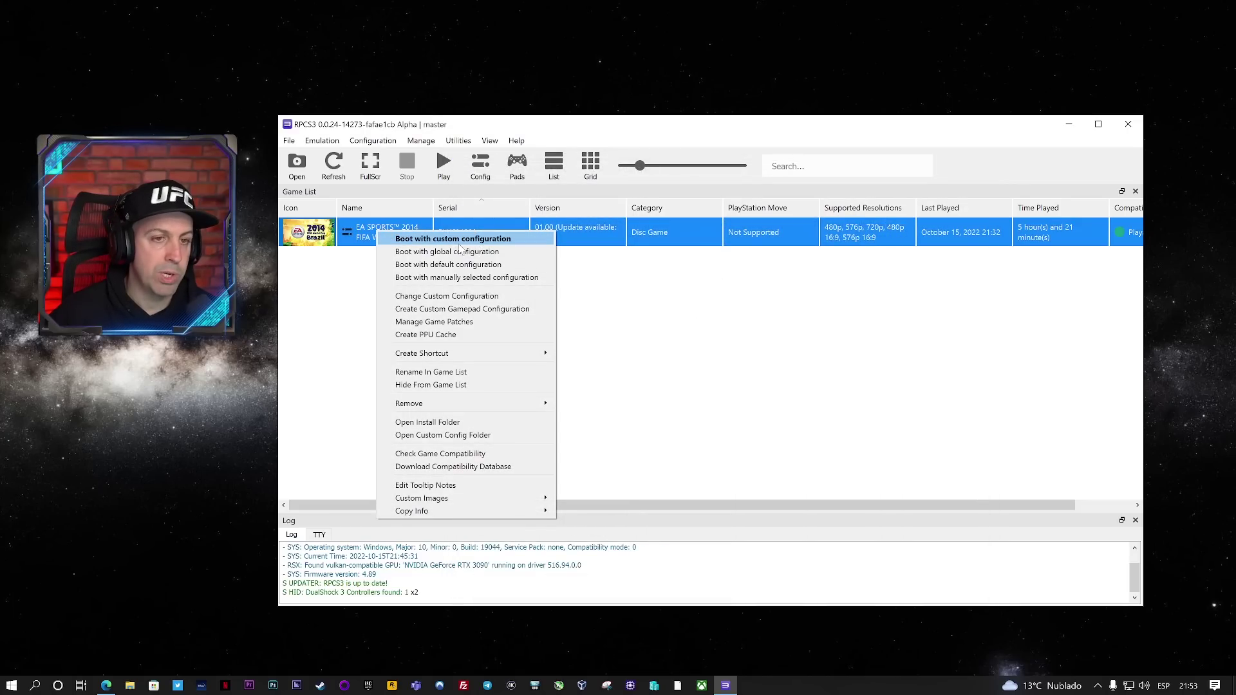
pyautogui.click(452, 244)
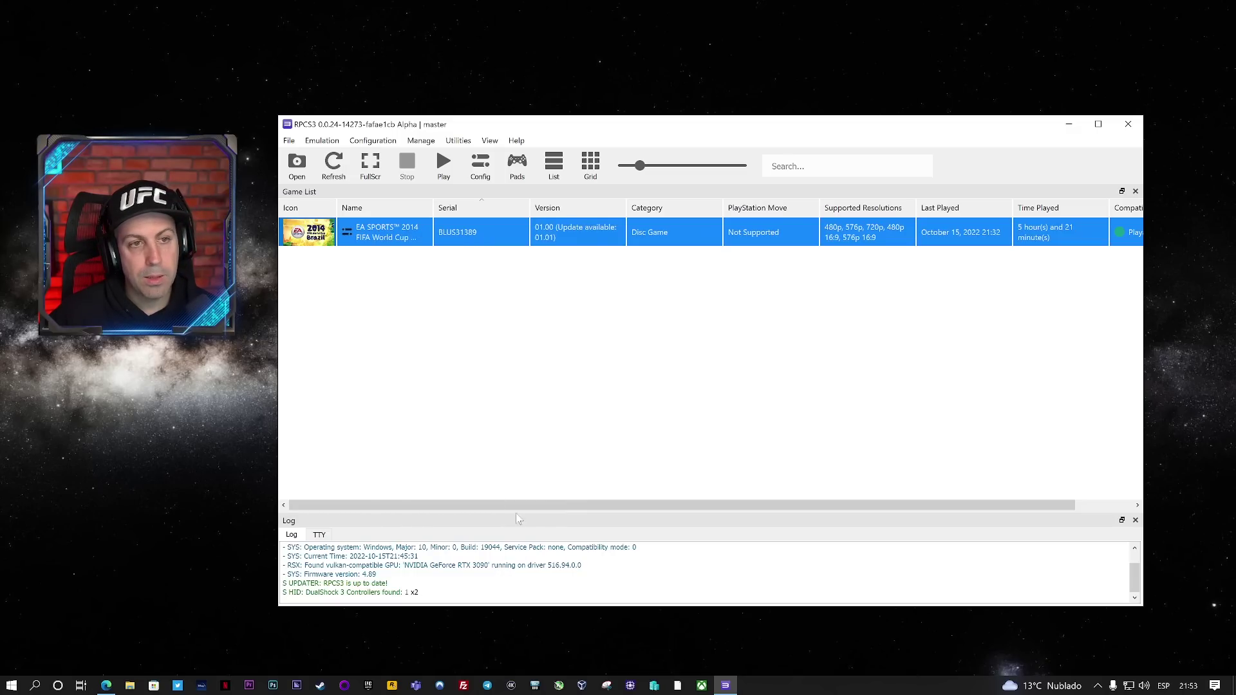
pyautogui.press('Return')
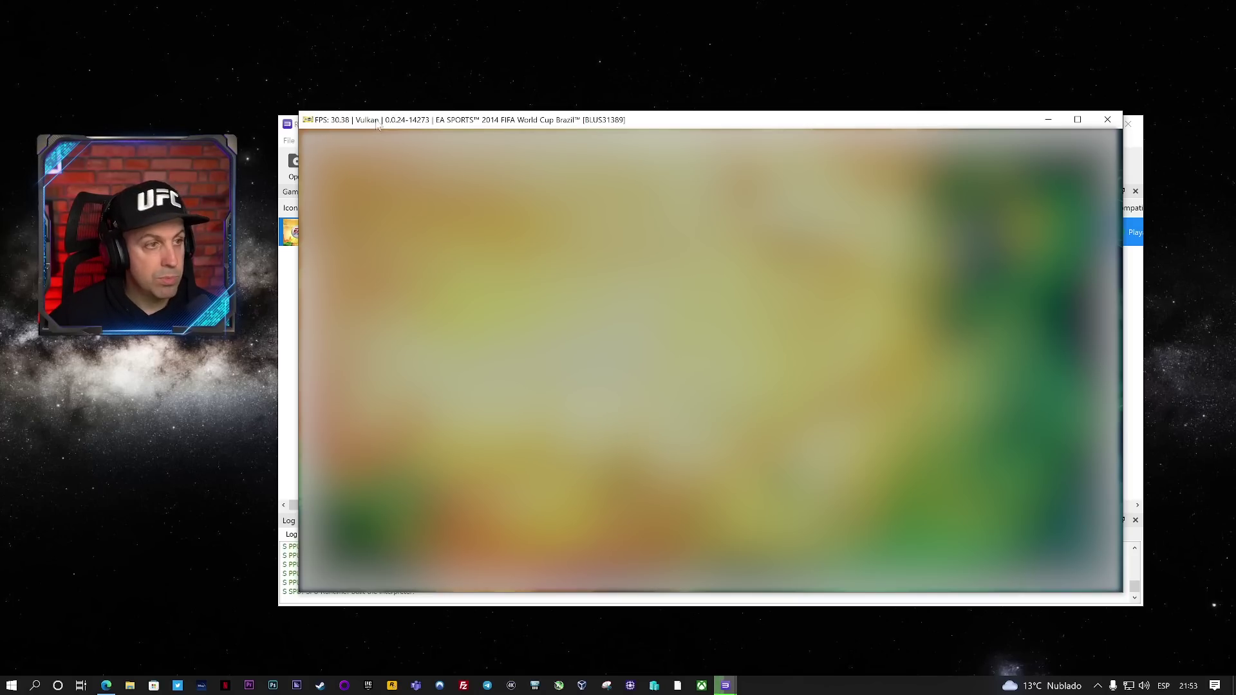
pyautogui.moveTo(502, 128); pyautogui.dragTo(511, 139)
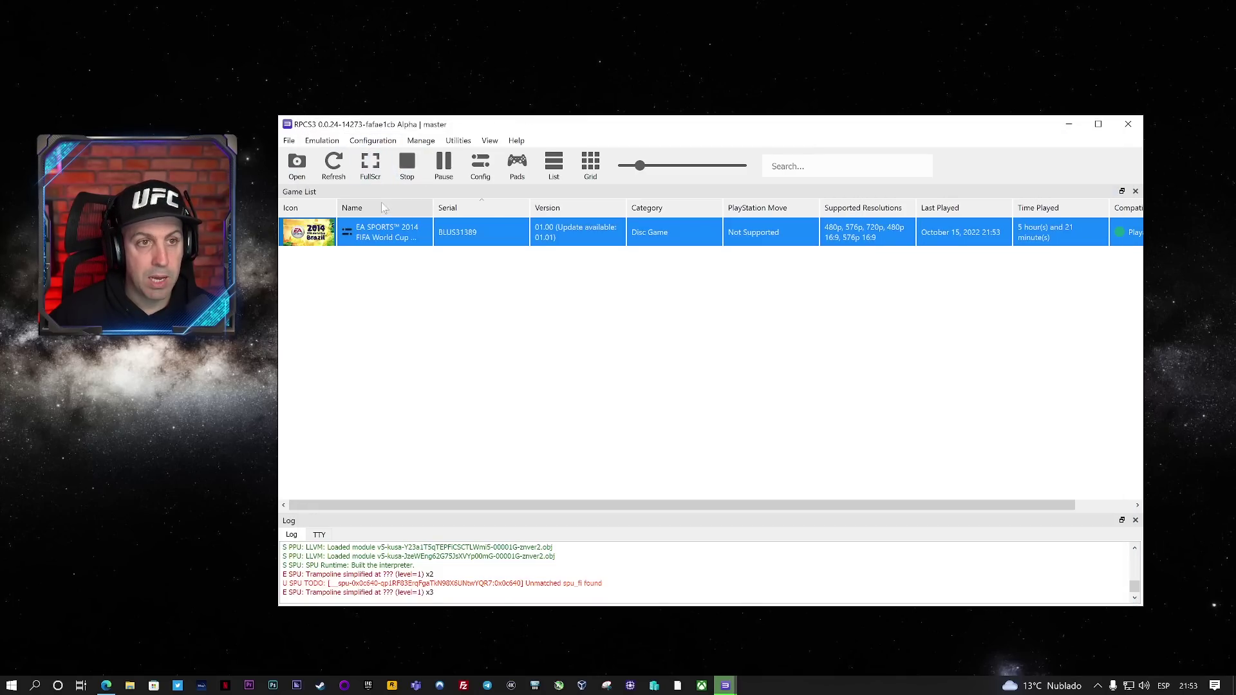
# Step: Examine the global emulator and performance overlay settings, accepting the removal of obsolete entries, and close them without saving
pyautogui.rightClick(395, 236)
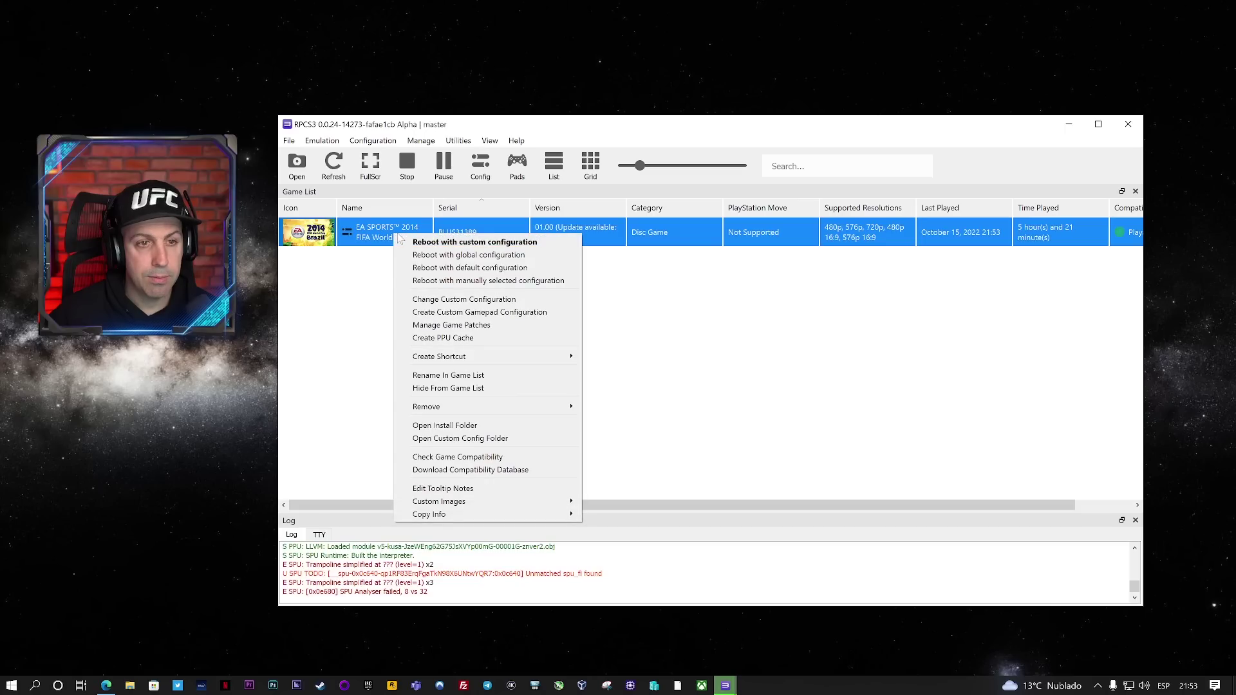
pyautogui.click(374, 140)
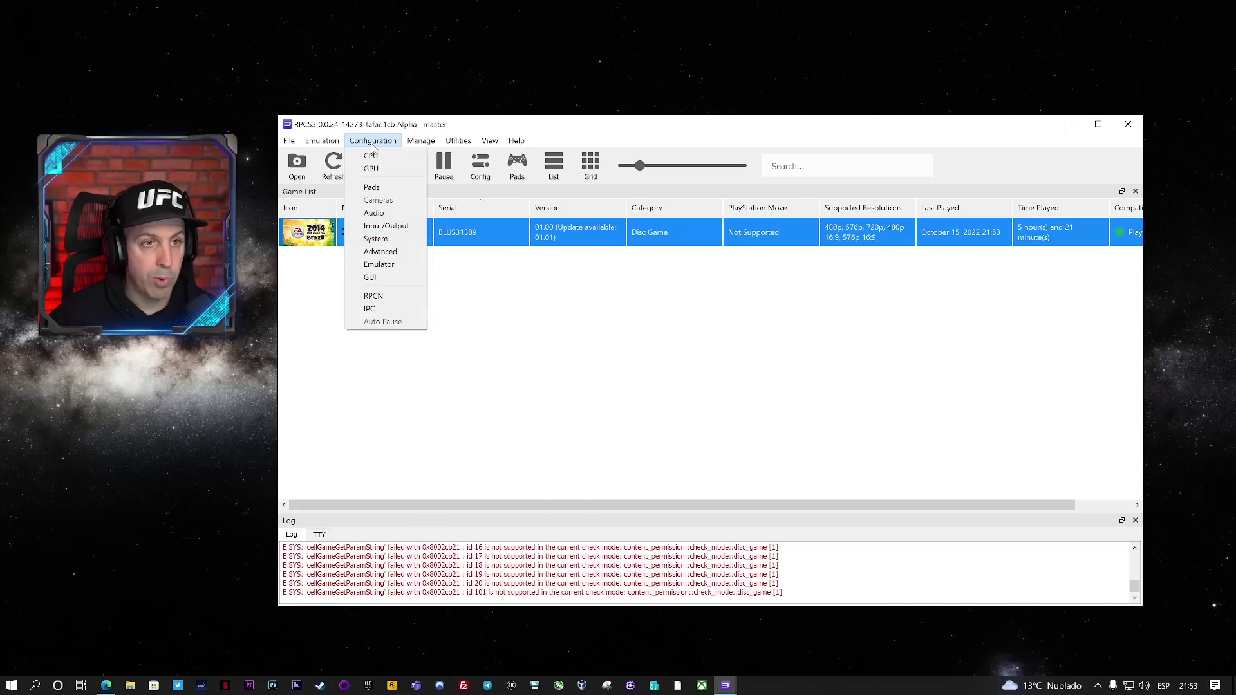
pyautogui.click(379, 264)
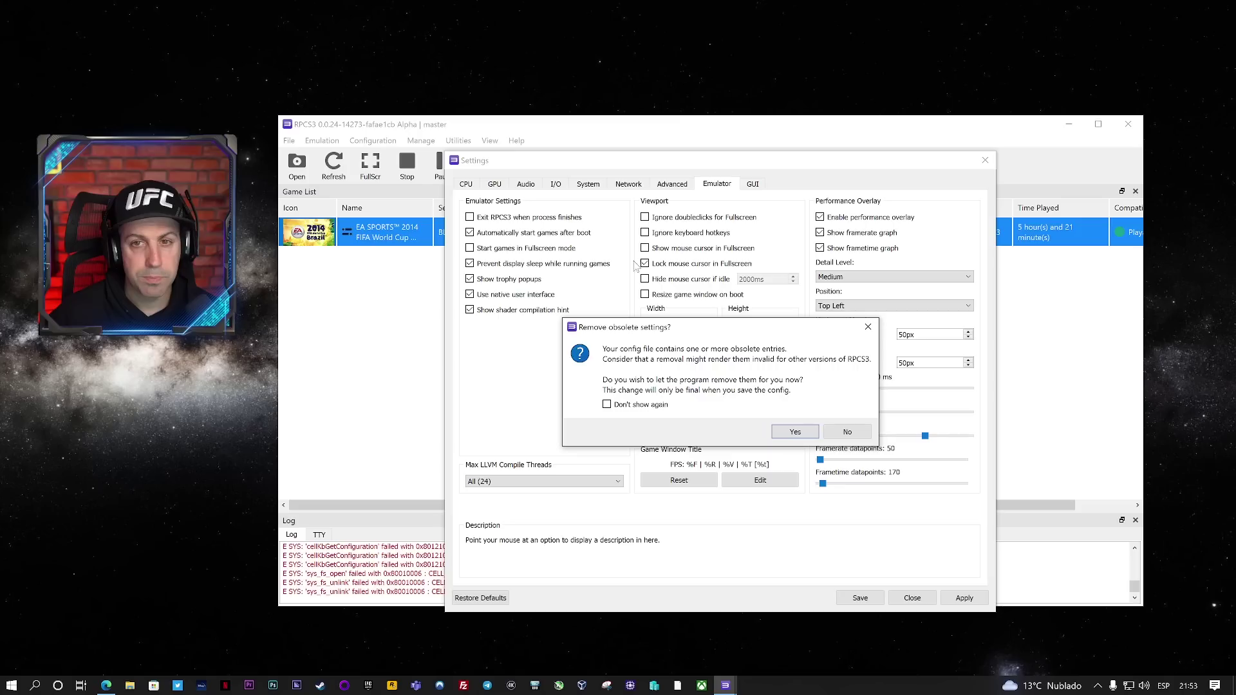
pyautogui.click(795, 432)
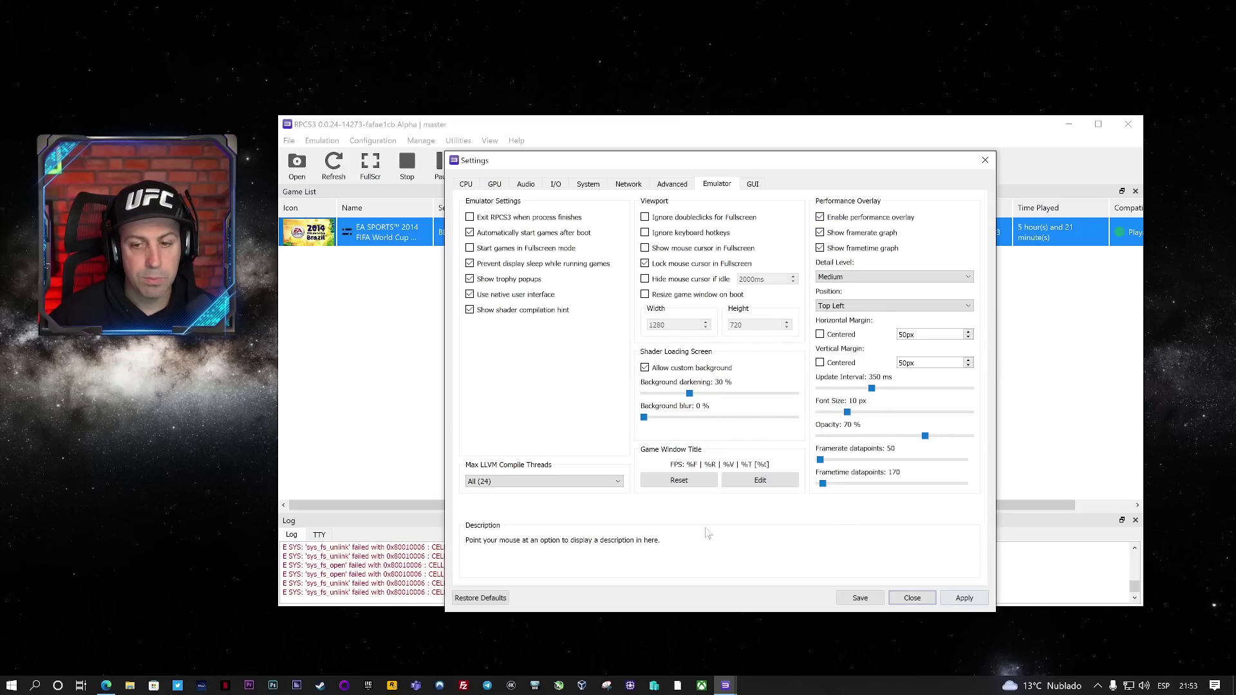
pyautogui.click(916, 599)
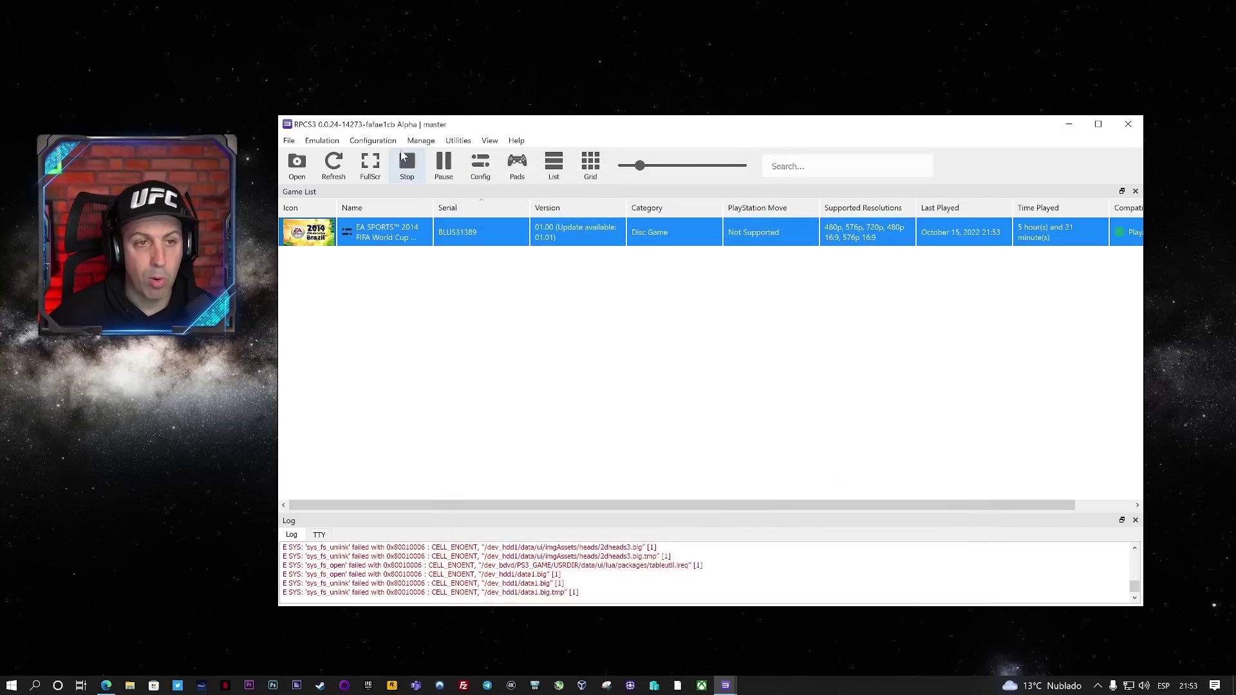
# Step: Enable the performance overlay in the FIFA World Cup game's custom configuration, apply and save it, and bring the running game window forward
pyautogui.rightClick(390, 230)
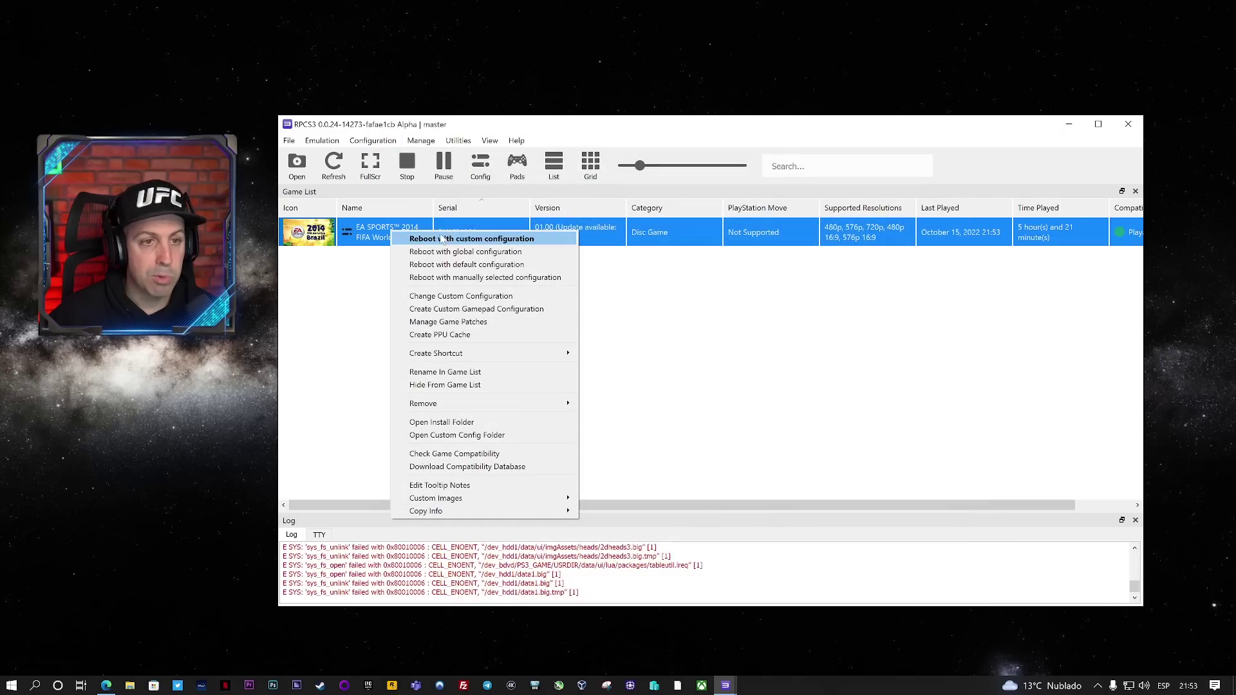
pyautogui.click(445, 297)
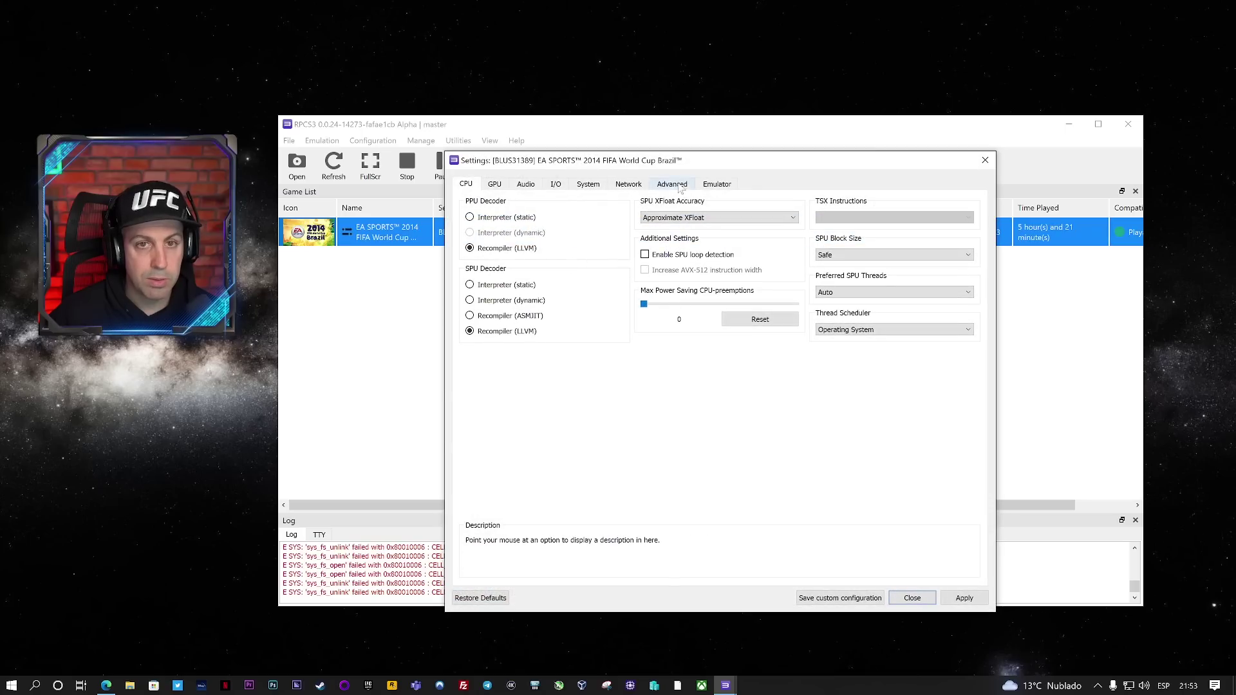
pyautogui.click(707, 187)
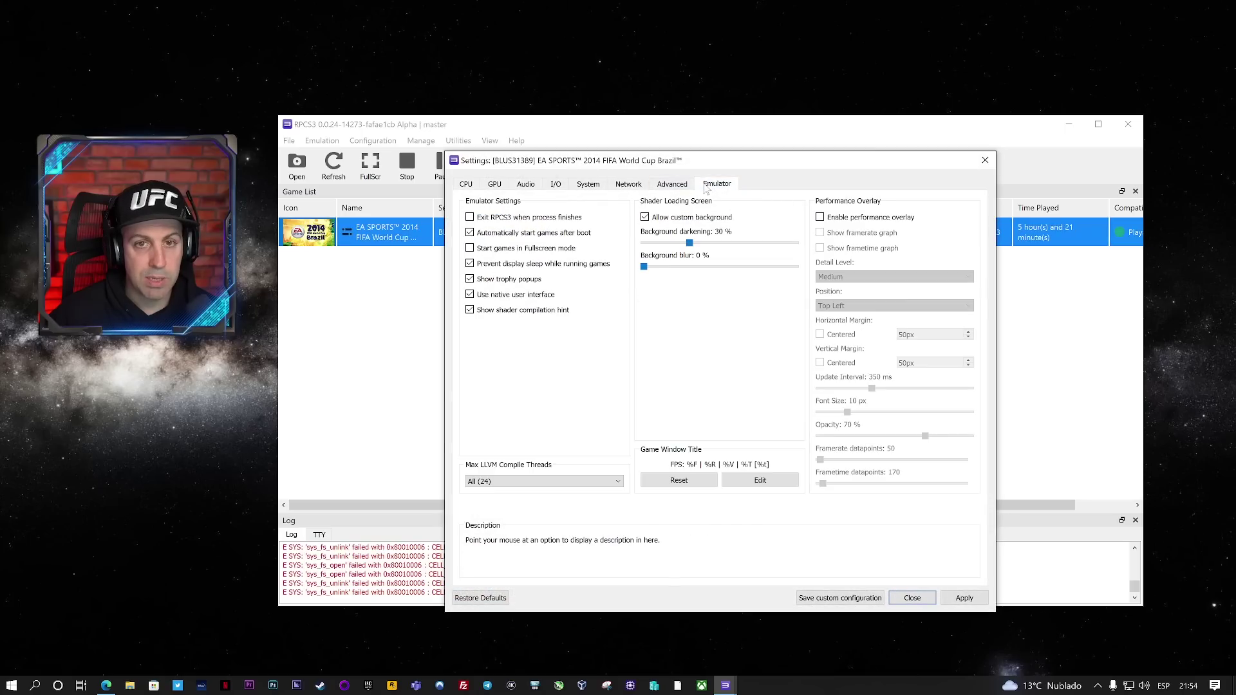
pyautogui.click(820, 218)
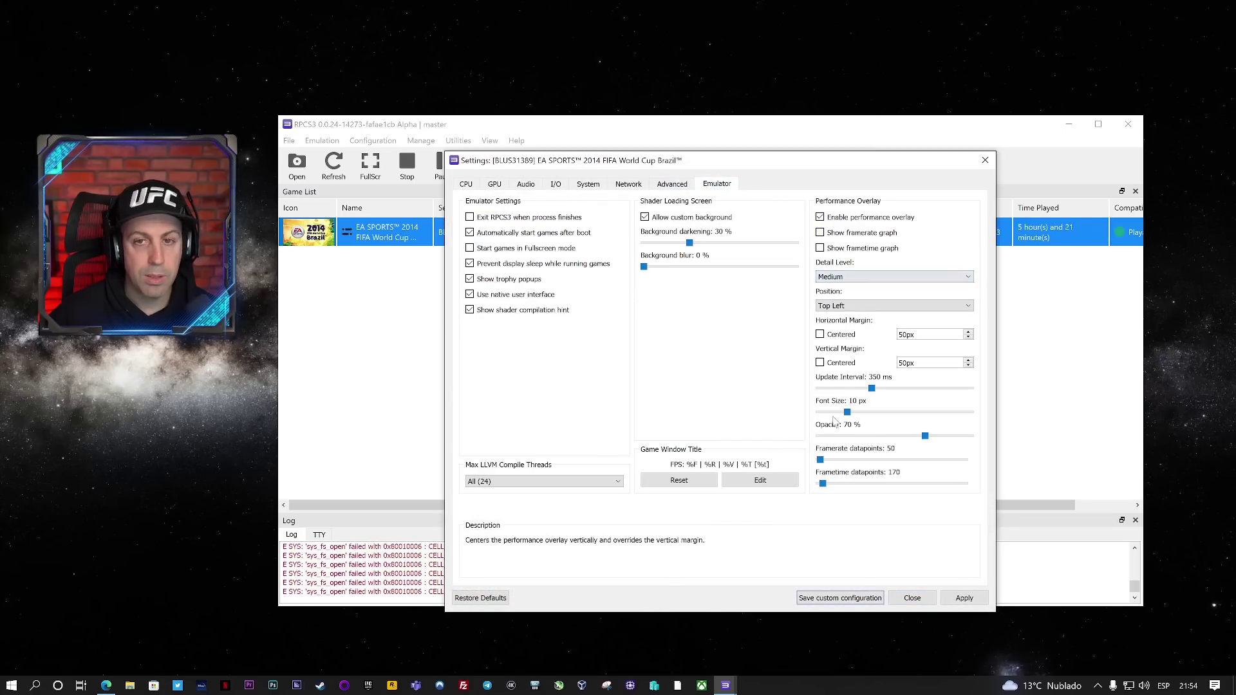
pyautogui.click(963, 598)
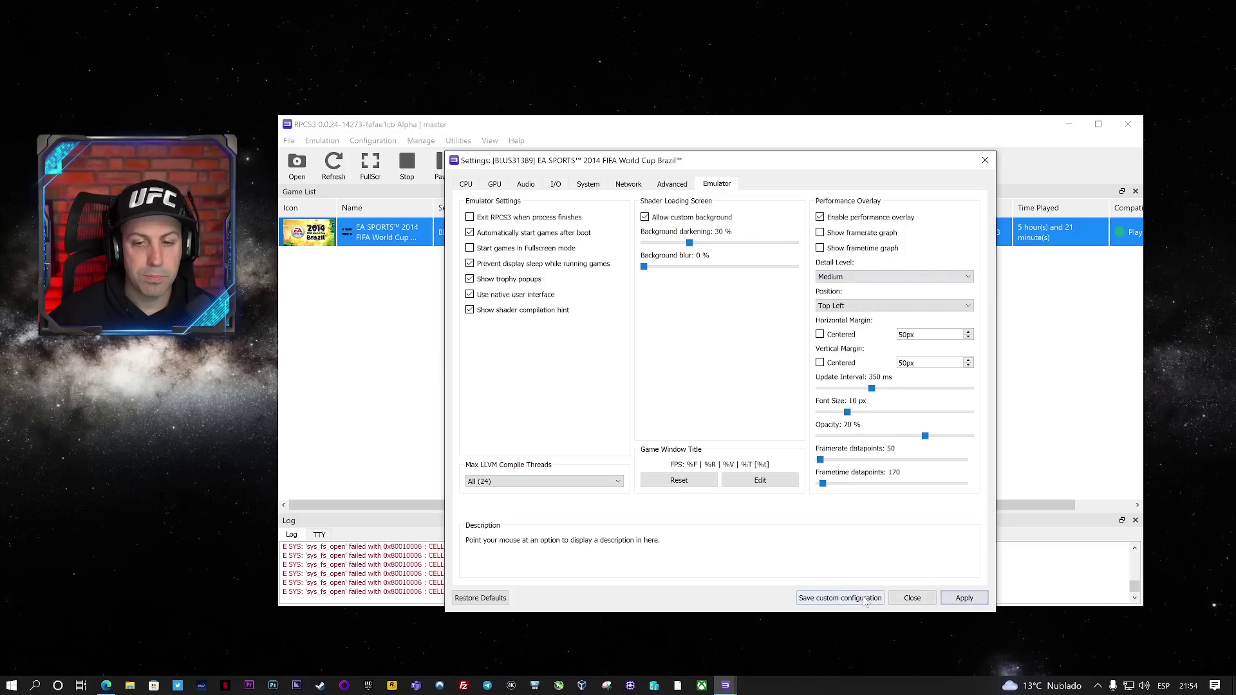
pyautogui.click(840, 598)
pyautogui.click(737, 667)
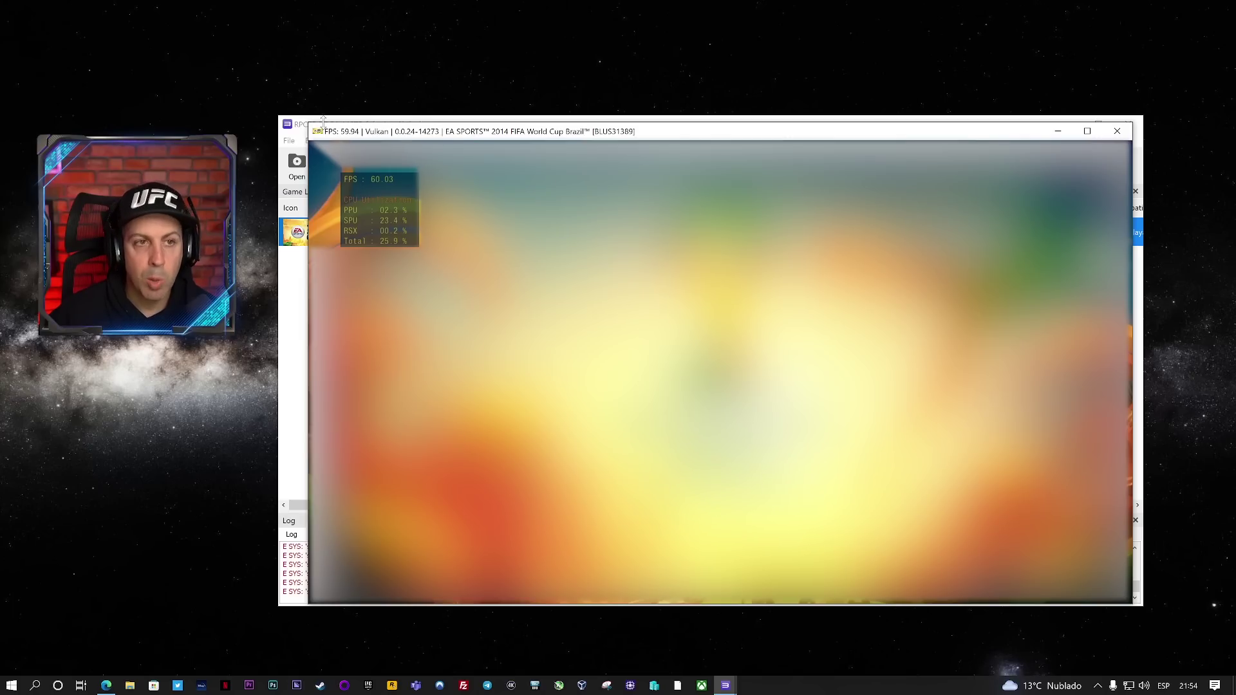
# Step: Turn on the overlay's framerate graph and set its detail level to High in the FIFA game's custom configuration, apply, and close the settings
pyautogui.click(299, 129)
pyautogui.rightClick(419, 239)
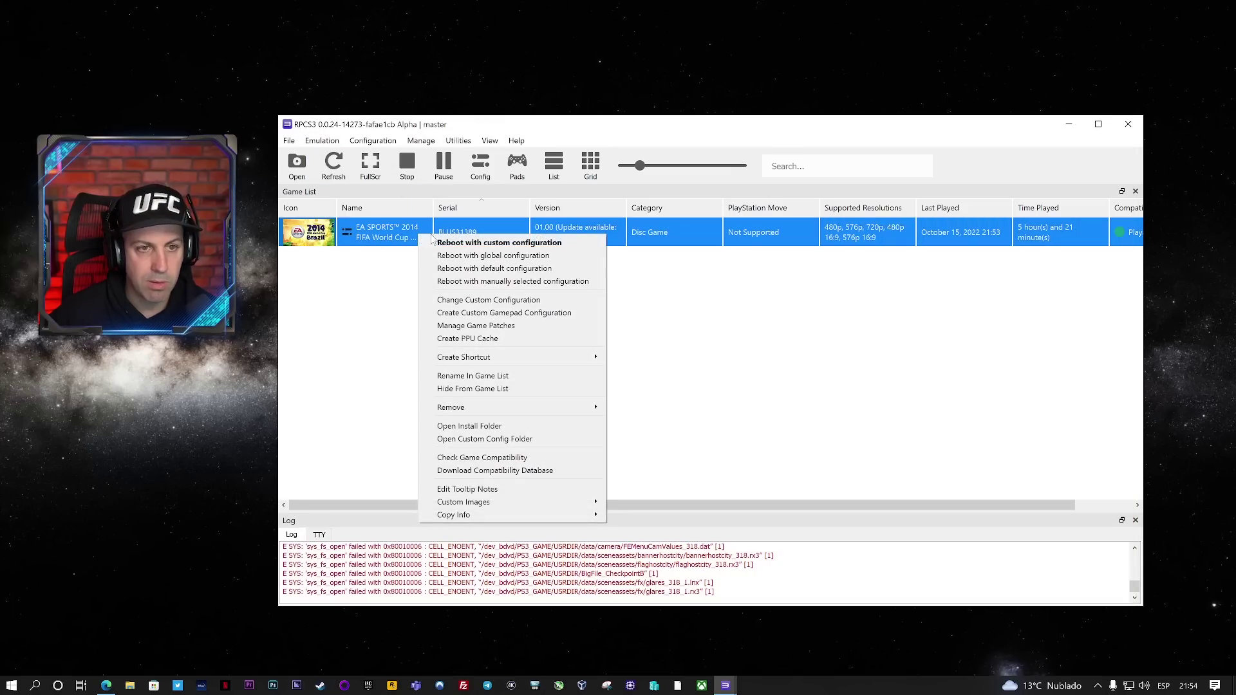
pyautogui.click(479, 301)
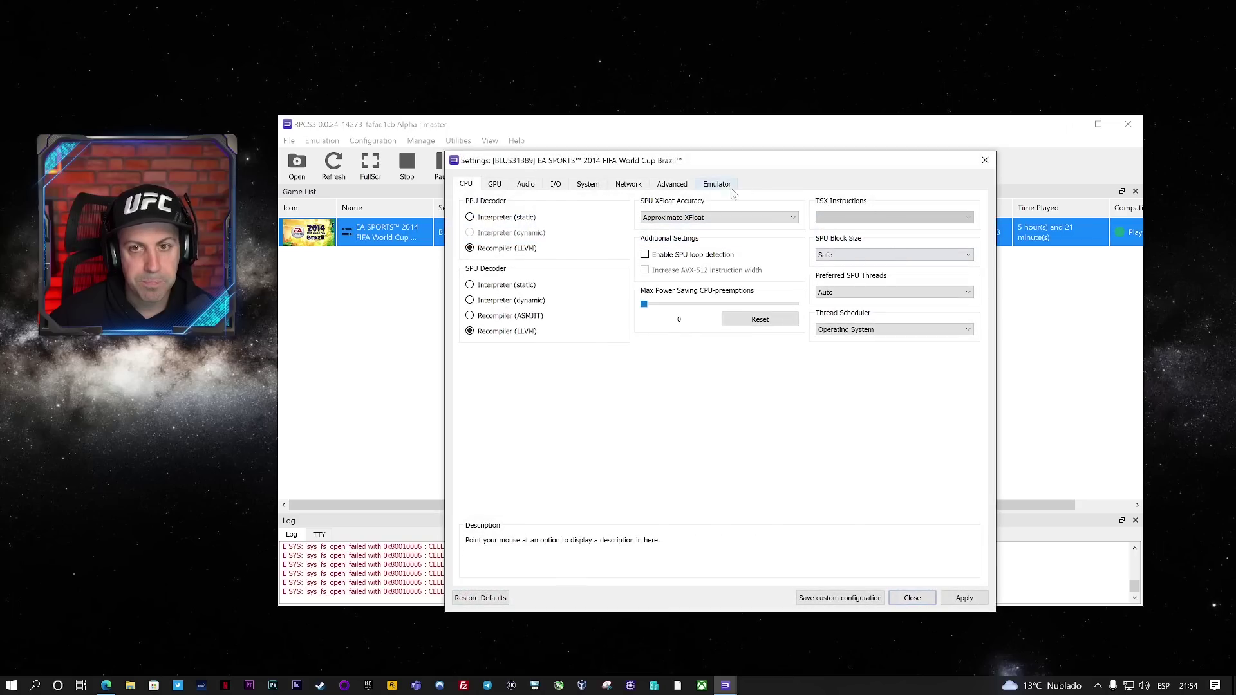
pyautogui.click(674, 185)
pyautogui.click(714, 185)
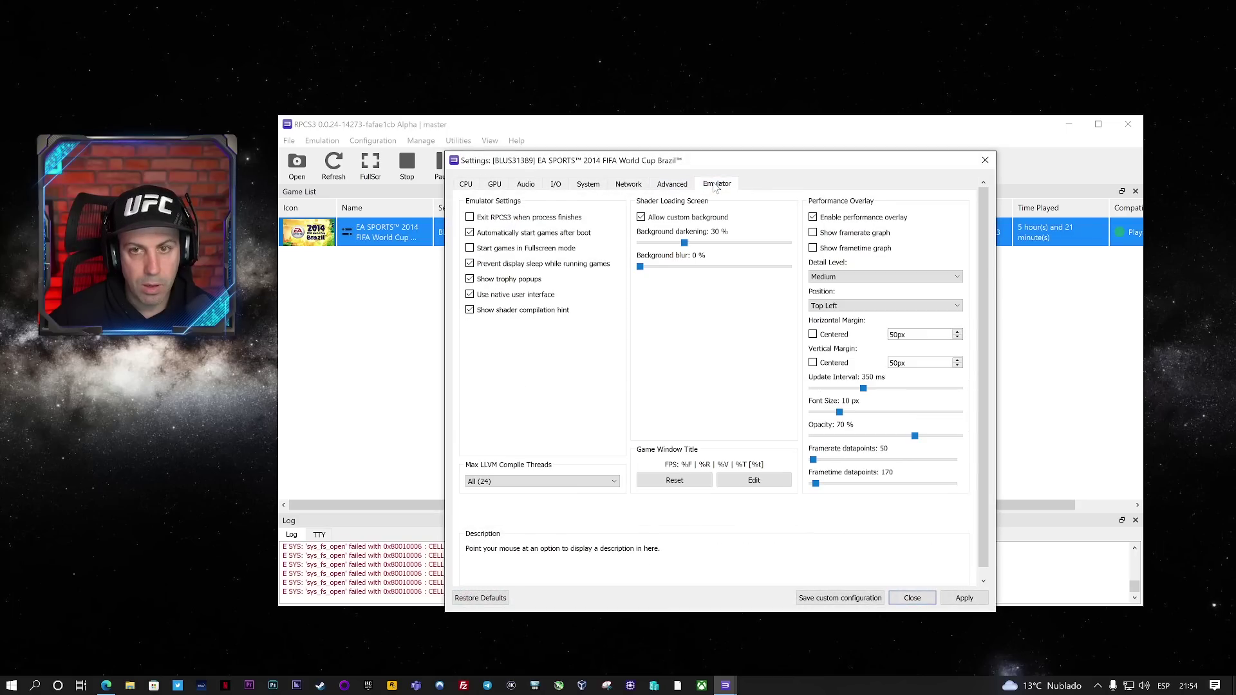
pyautogui.click(814, 233)
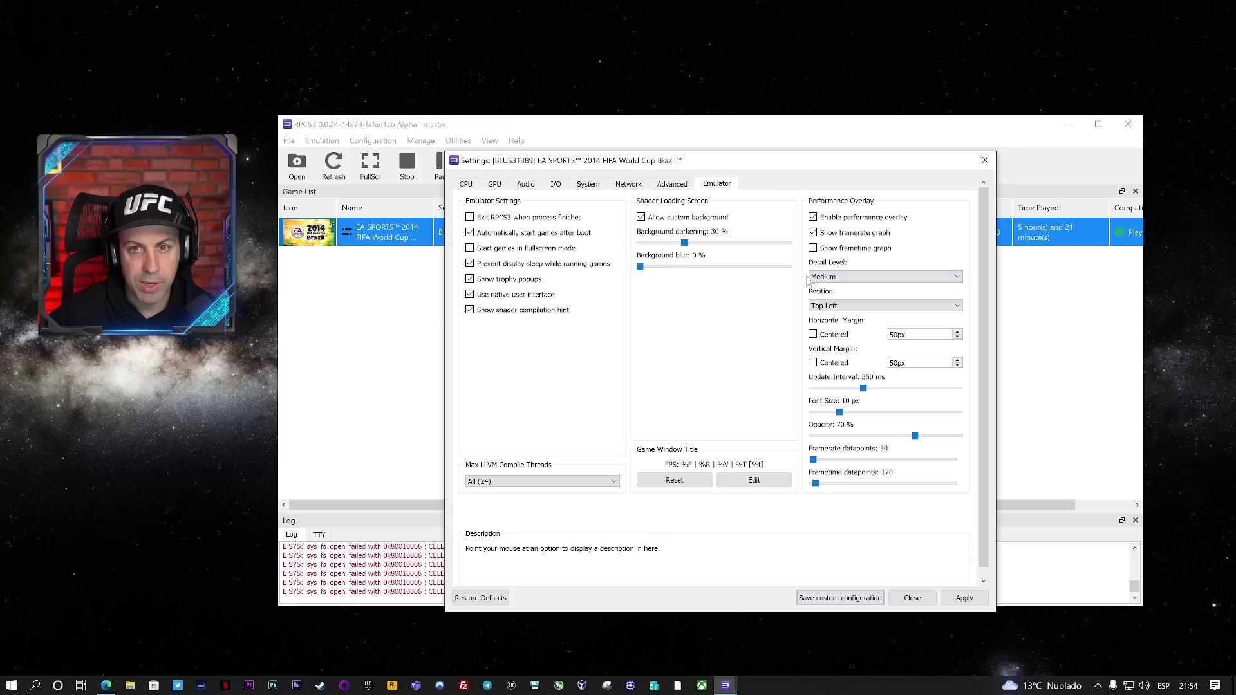
pyautogui.click(833, 273)
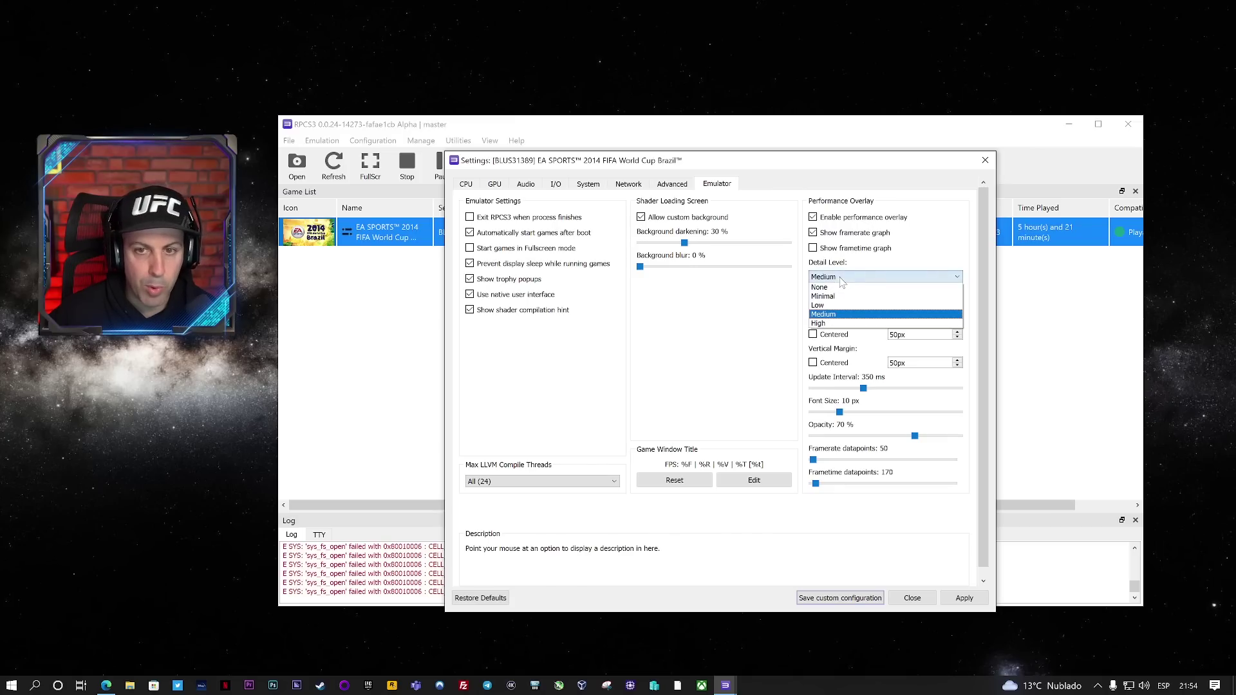
pyautogui.click(826, 323)
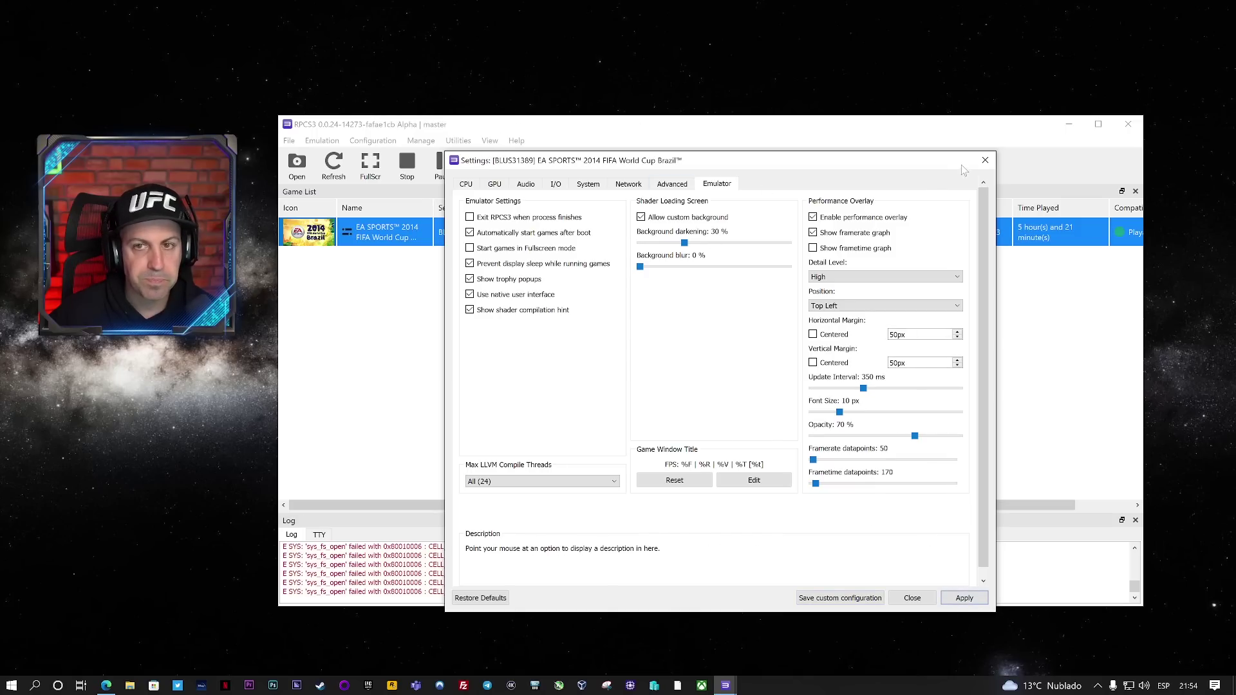
pyautogui.click(985, 160)
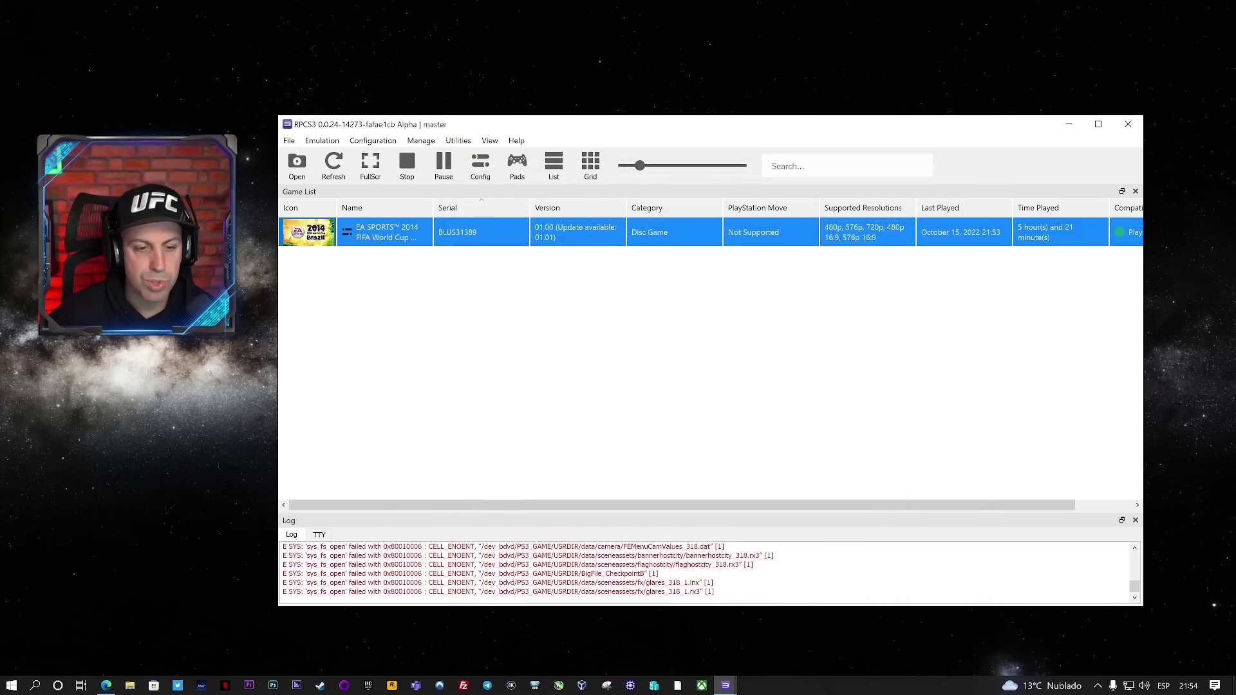
# Step: Bring the running FIFA World Cup game window forward to check the performance overlay, and close the game
pyautogui.moveTo(726, 687)
pyautogui.click(795, 620)
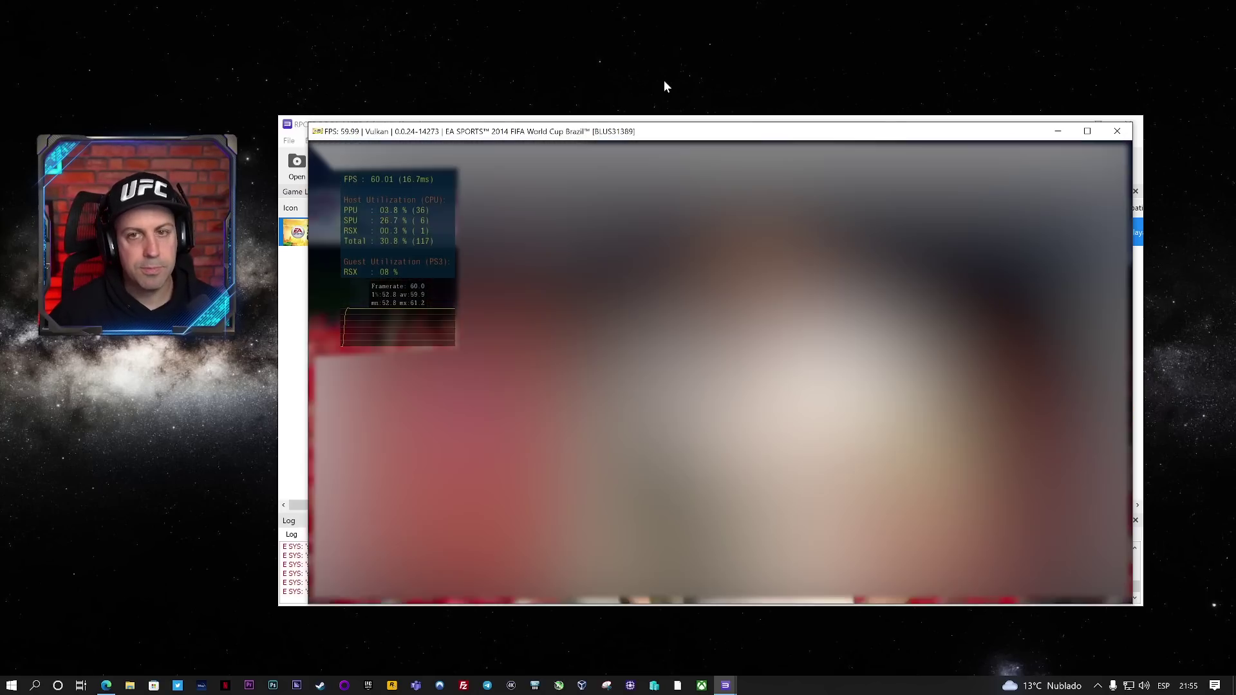
pyautogui.click(1124, 133)
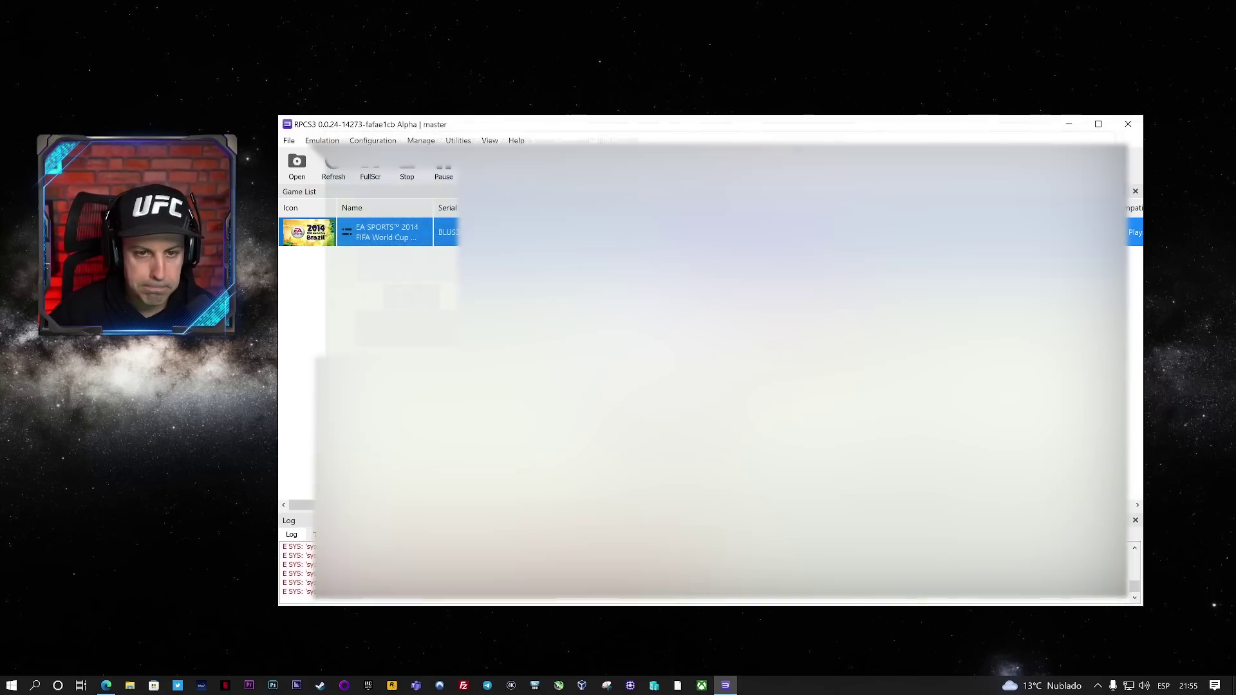